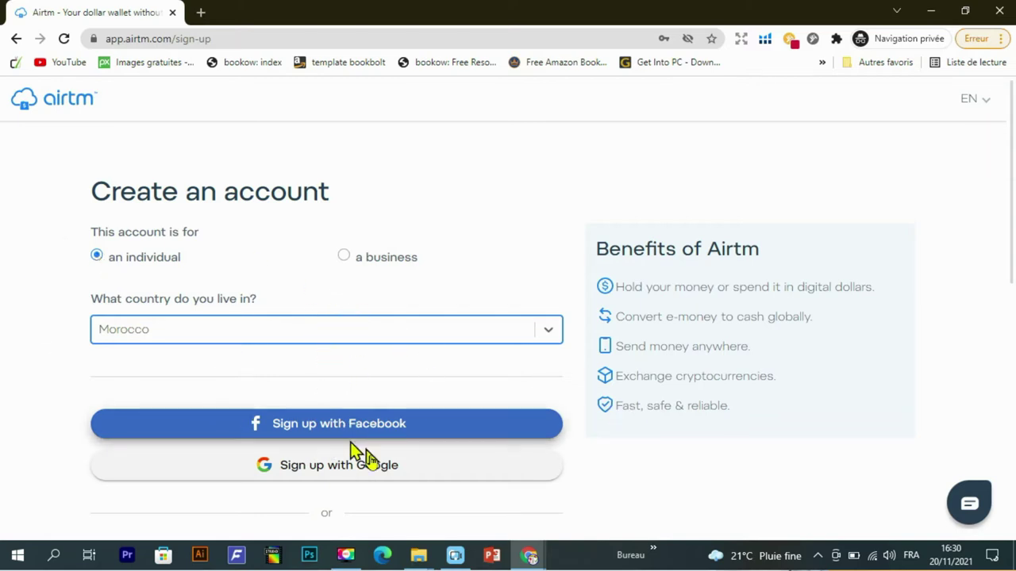
- Fill the sign-up form with the e-mail address, a password, the first name and both last names
{"action": "scroll", "coordinate": [373, 472], "scroll_direction": "down", "scroll_amount": 2}
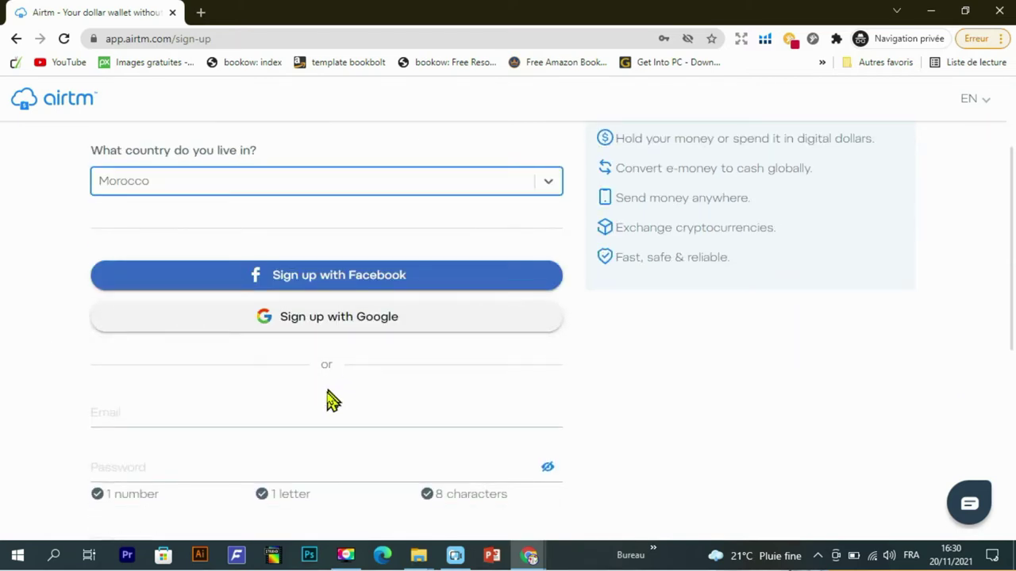
{"action": "left_click", "coordinate": [292, 413]}
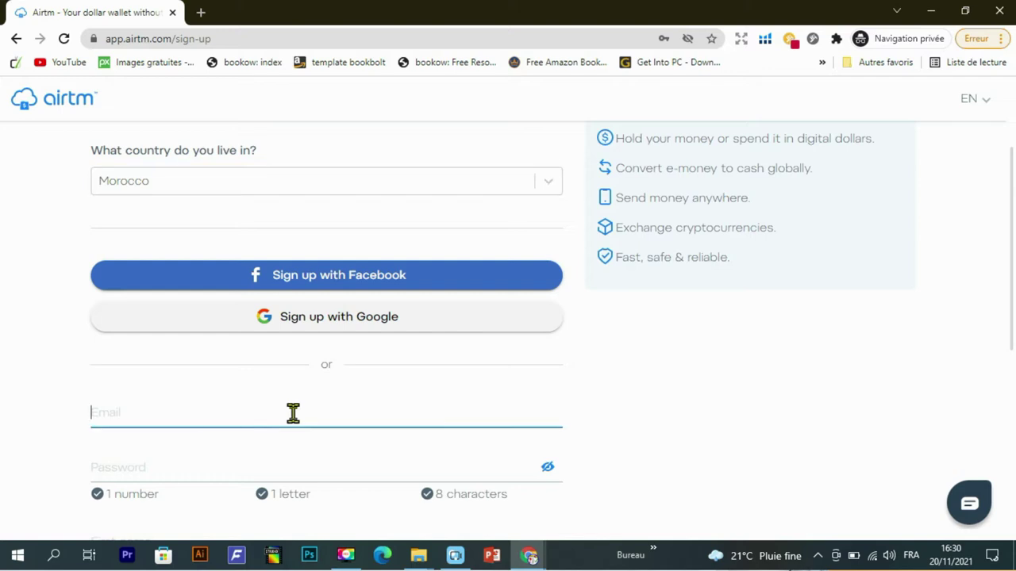
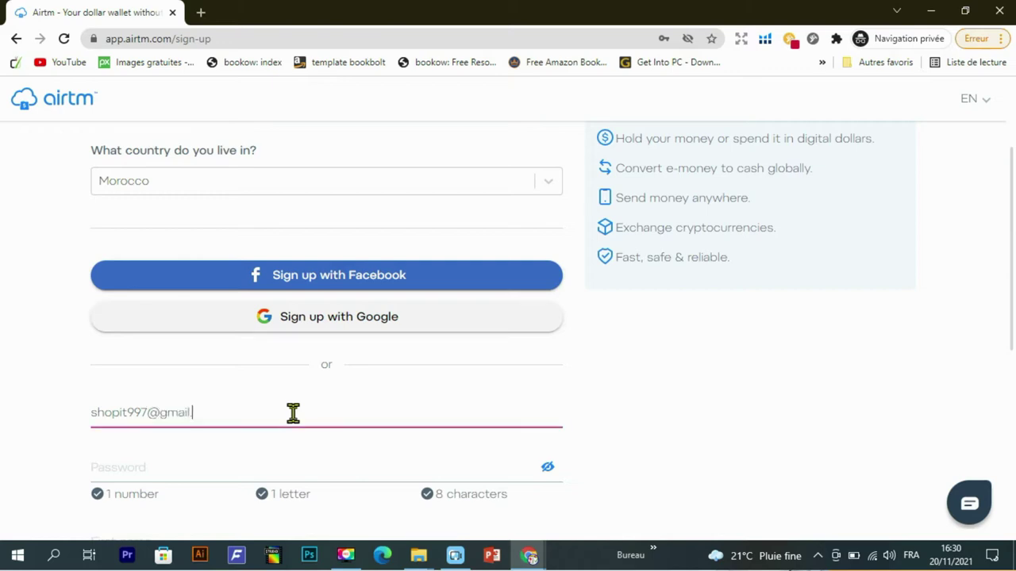
{"action": "scroll", "coordinate": [182, 397], "scroll_direction": "down", "scroll_amount": 2}
{"action": "left_click", "coordinate": [125, 319]}
{"action": "type", "text": "a"}
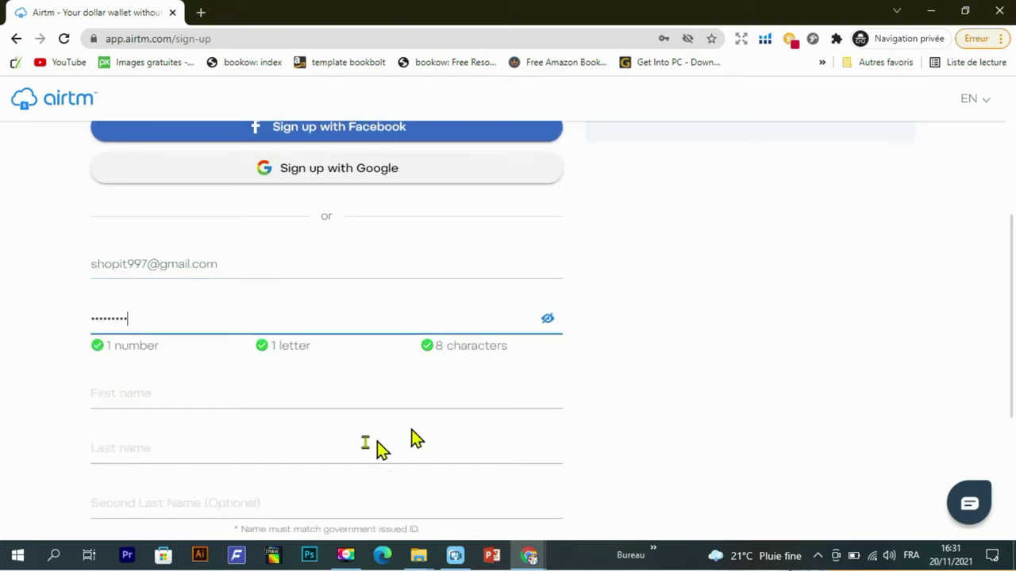
{"action": "left_click", "coordinate": [145, 397]}
{"action": "key", "text": "Tab"}
{"action": "scroll", "coordinate": [23, 400], "scroll_direction": "down", "scroll_amount": 2}
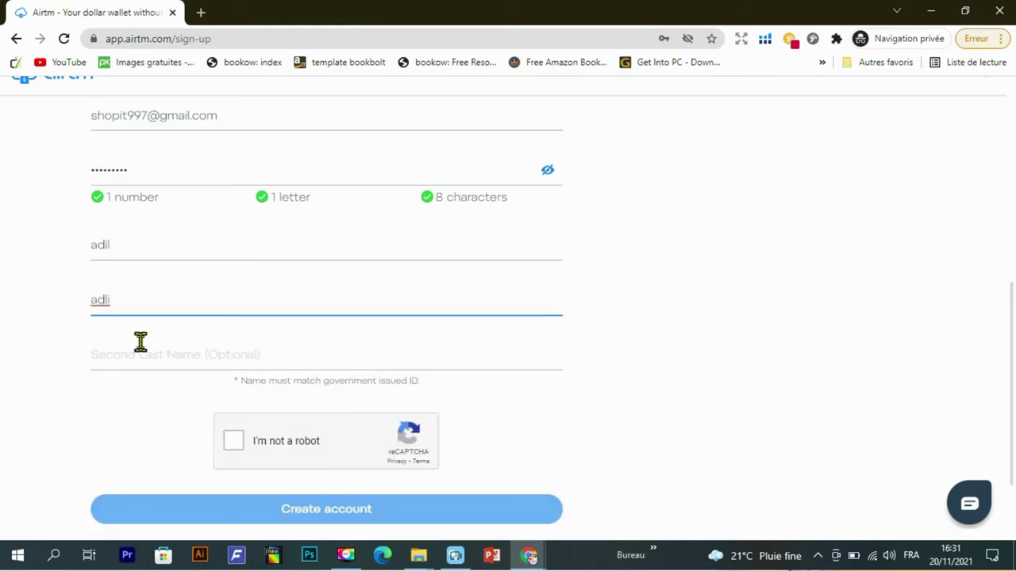
{"action": "left_click", "coordinate": [164, 356]}
{"action": "type", "text": "adli"}
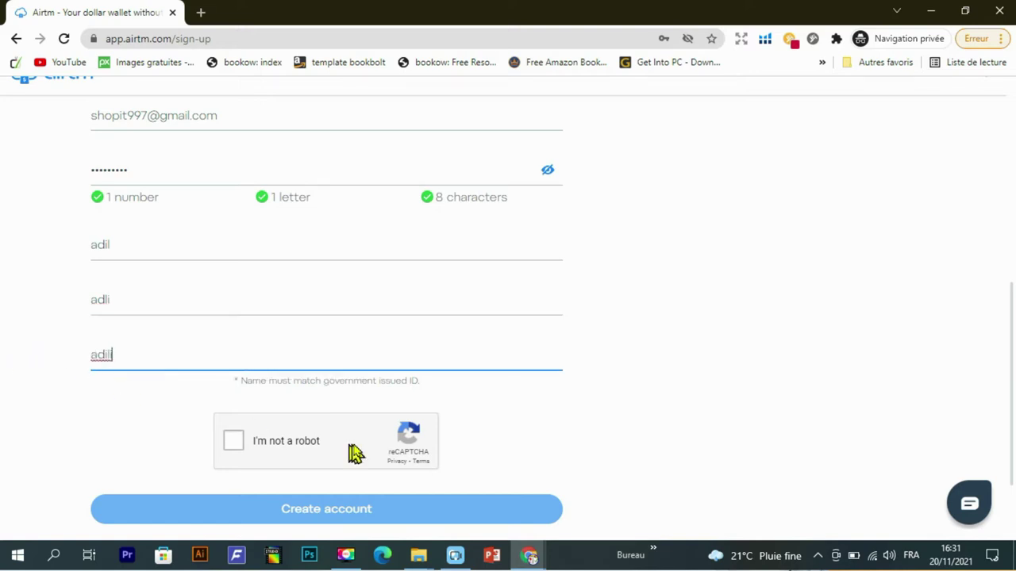
- Pass the reCAPTCHA check and create the Airtm account
{"action": "left_click", "coordinate": [233, 442]}
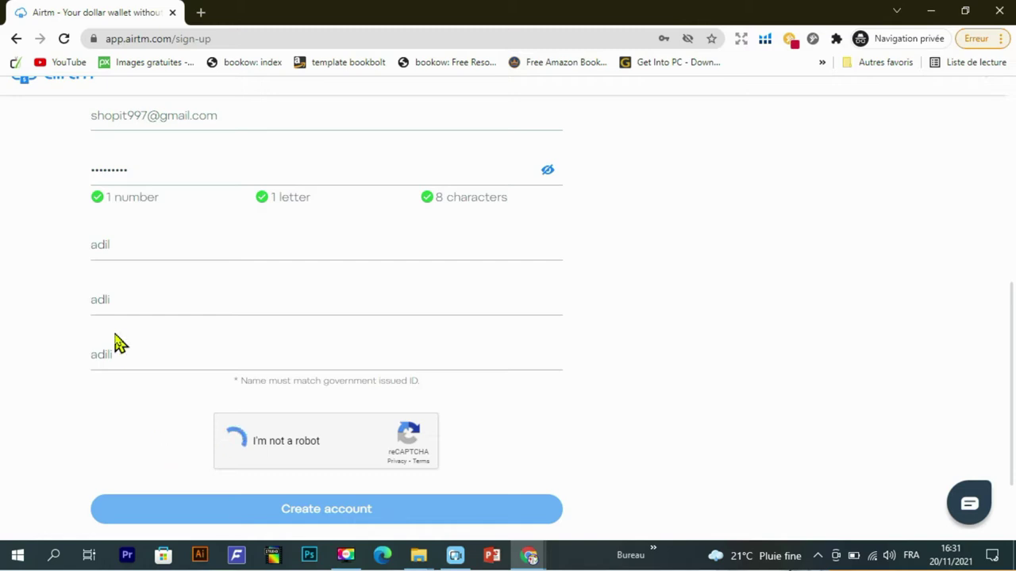
{"action": "scroll", "coordinate": [318, 400], "scroll_direction": "down", "scroll_amount": 2}
{"action": "left_click", "coordinate": [330, 406]}
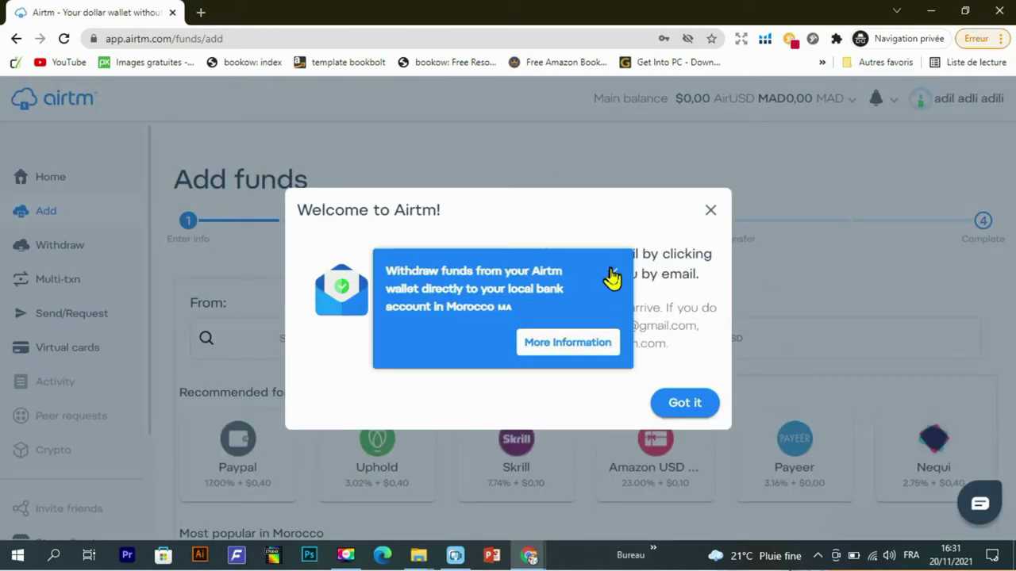
- Dismiss the welcome popups, allow Gmail notifications and follow the Confirm email link
{"action": "left_click", "coordinate": [612, 274]}
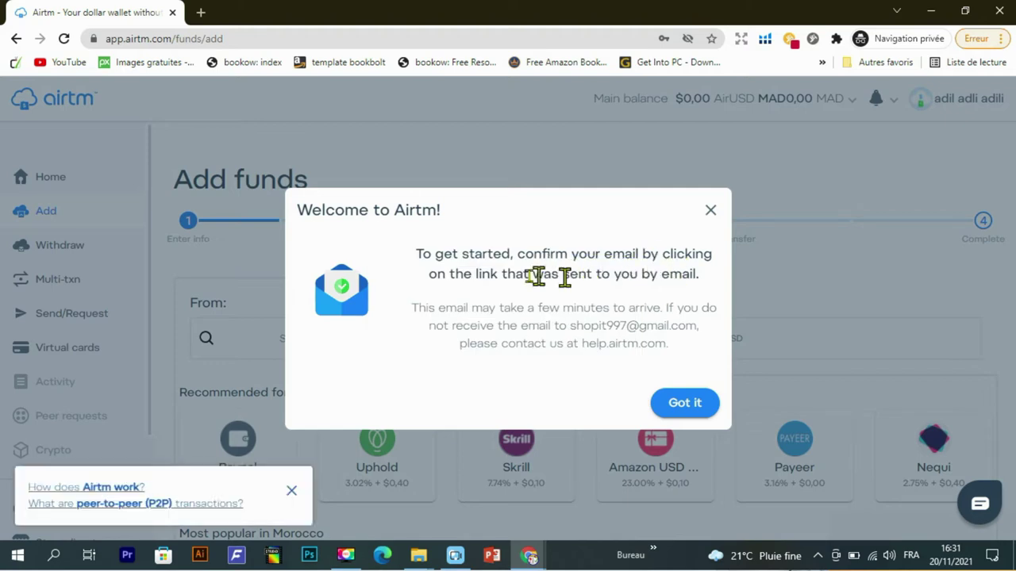
{"action": "left_click", "coordinate": [680, 404]}
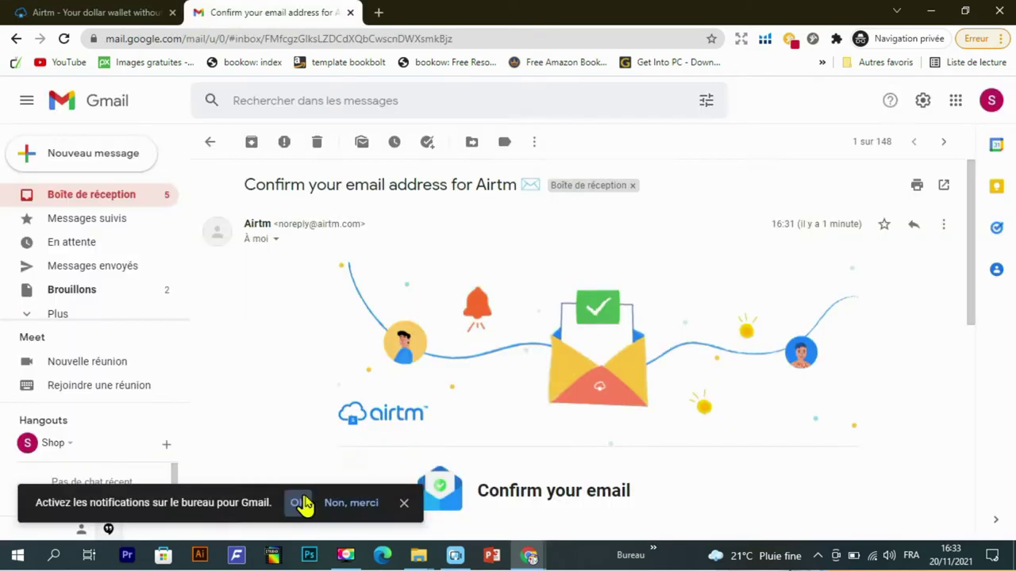
{"action": "left_click", "coordinate": [300, 504]}
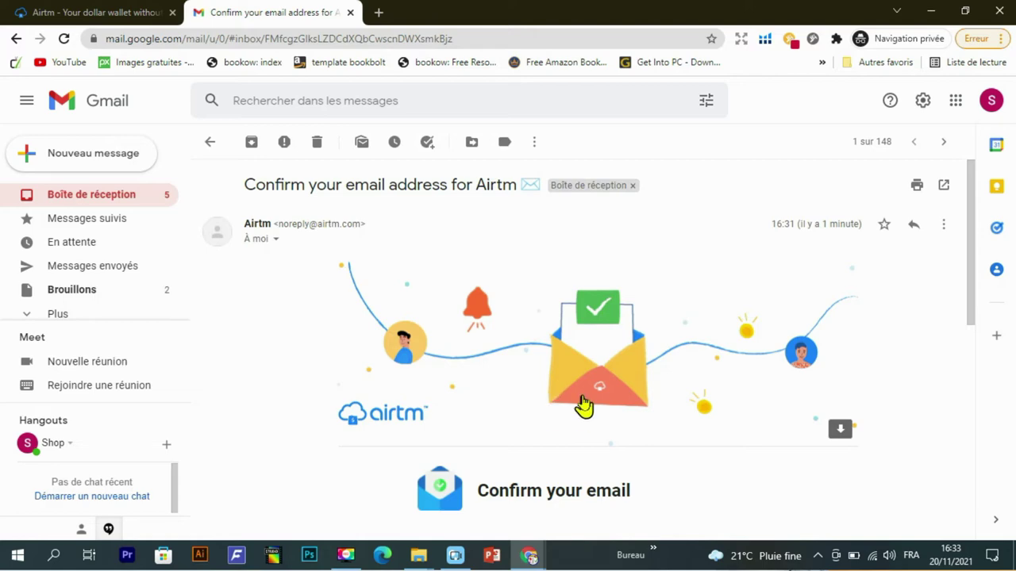
{"action": "scroll", "coordinate": [584, 406], "scroll_direction": "down", "scroll_amount": 4}
{"action": "left_click", "coordinate": [607, 335]}
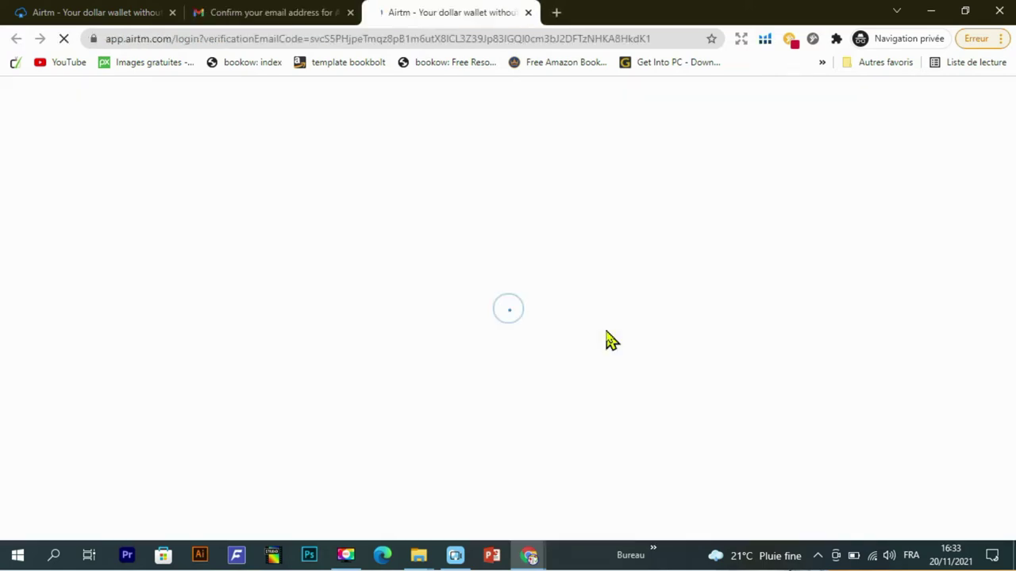
- Complete the profile's address and phone details with birth year 1989
{"action": "scroll", "coordinate": [460, 381], "scroll_direction": "down", "scroll_amount": 2}
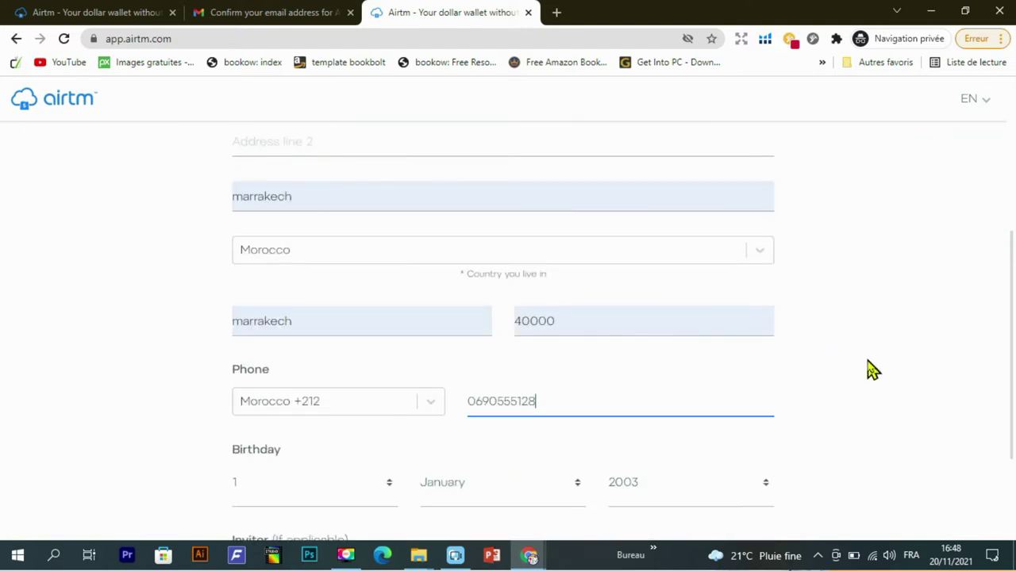
{"action": "left_click", "coordinate": [857, 387]}
{"action": "scroll", "coordinate": [856, 385], "scroll_direction": "down", "scroll_amount": 2}
{"action": "left_click", "coordinate": [728, 353]}
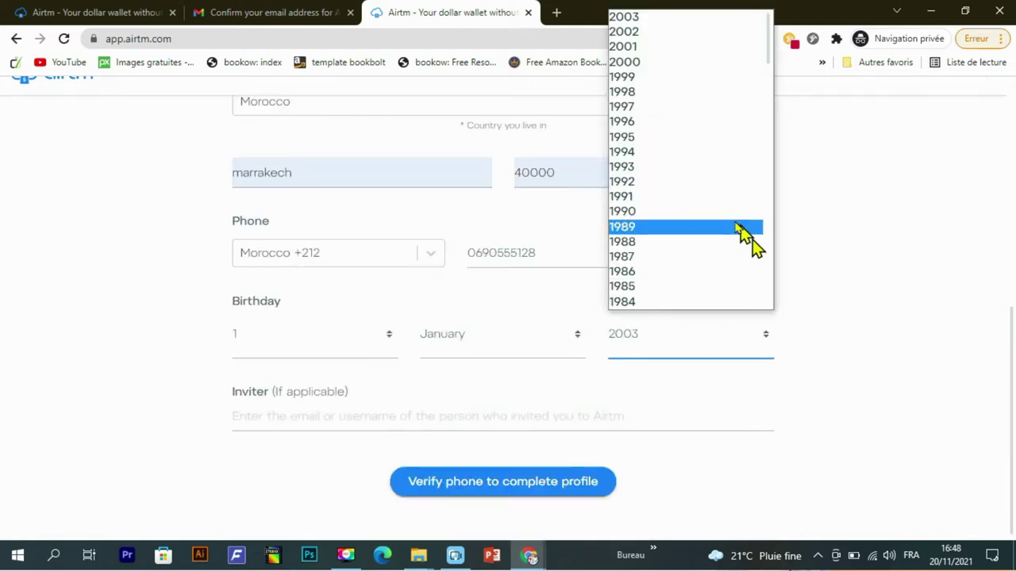
{"action": "left_click", "coordinate": [716, 228]}
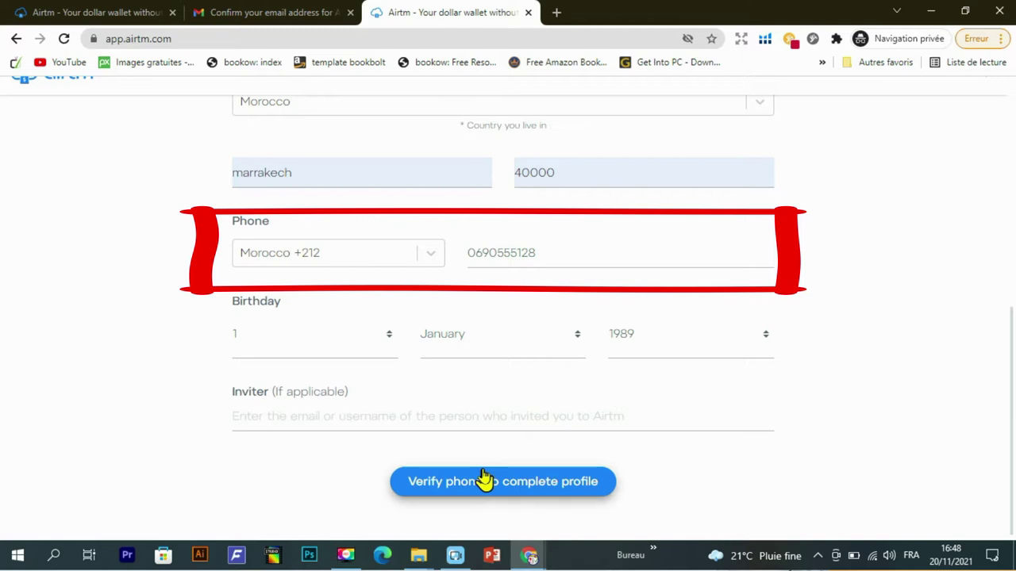
- Verify the phone number with the code received by SMS
{"action": "left_click", "coordinate": [483, 485]}
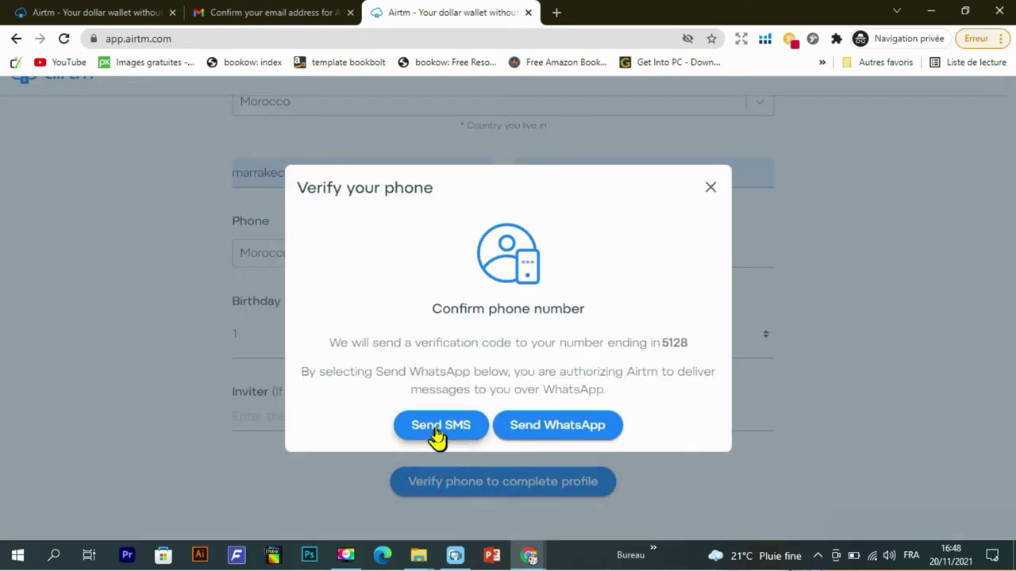
{"action": "left_click", "coordinate": [437, 436]}
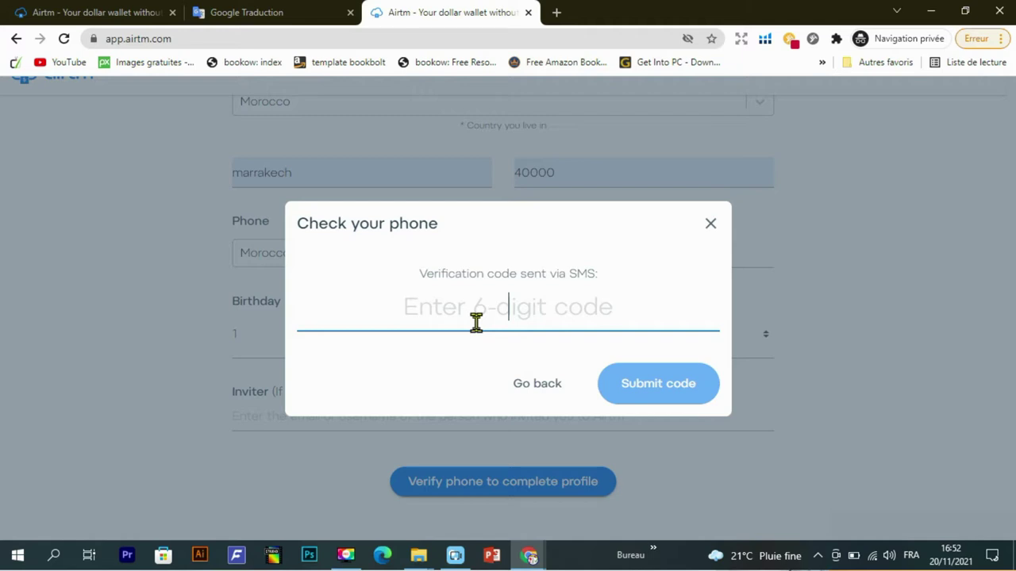
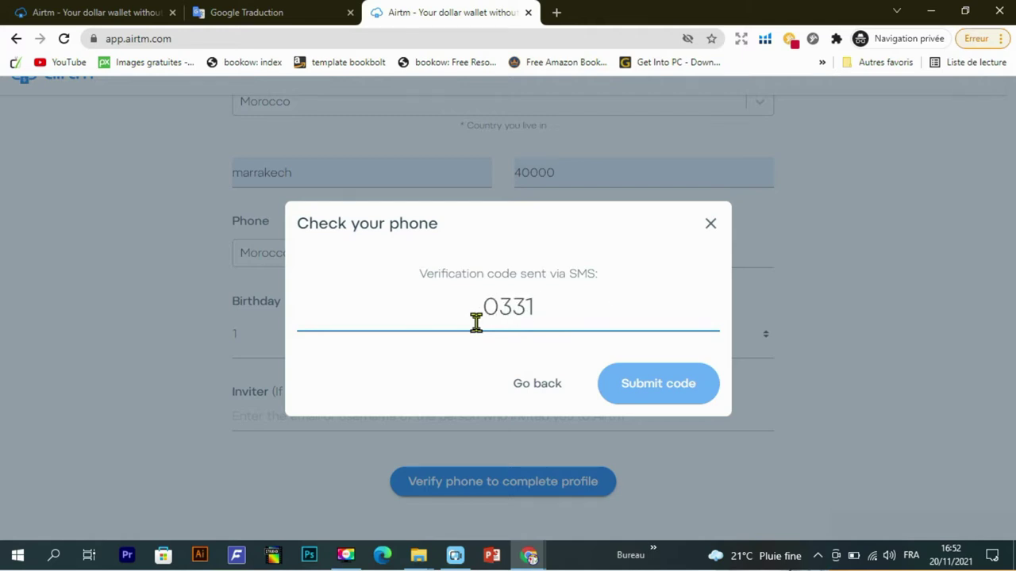
{"action": "key", "text": "Return"}
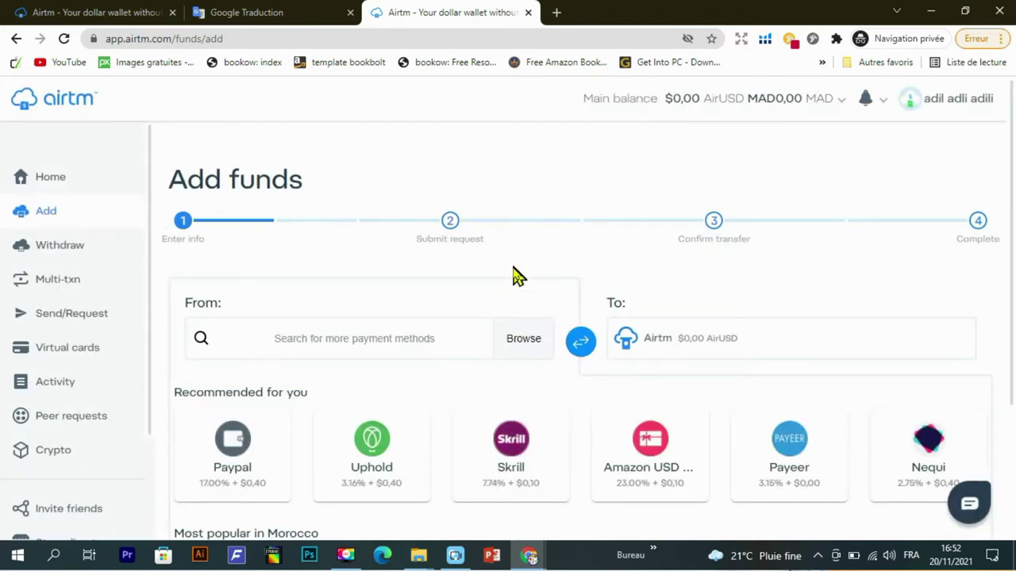
- Visit the Add funds page, then open Withdraw funds with the $0,00 AirUSD balance as source
{"action": "scroll", "coordinate": [516, 281], "scroll_direction": "down", "scroll_amount": 2}
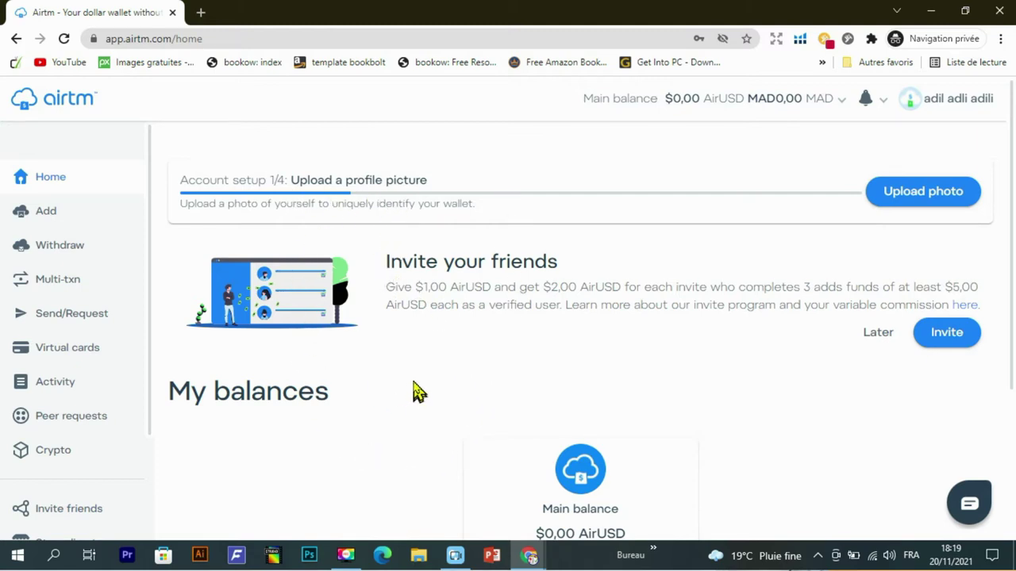
{"action": "left_click", "coordinate": [60, 216]}
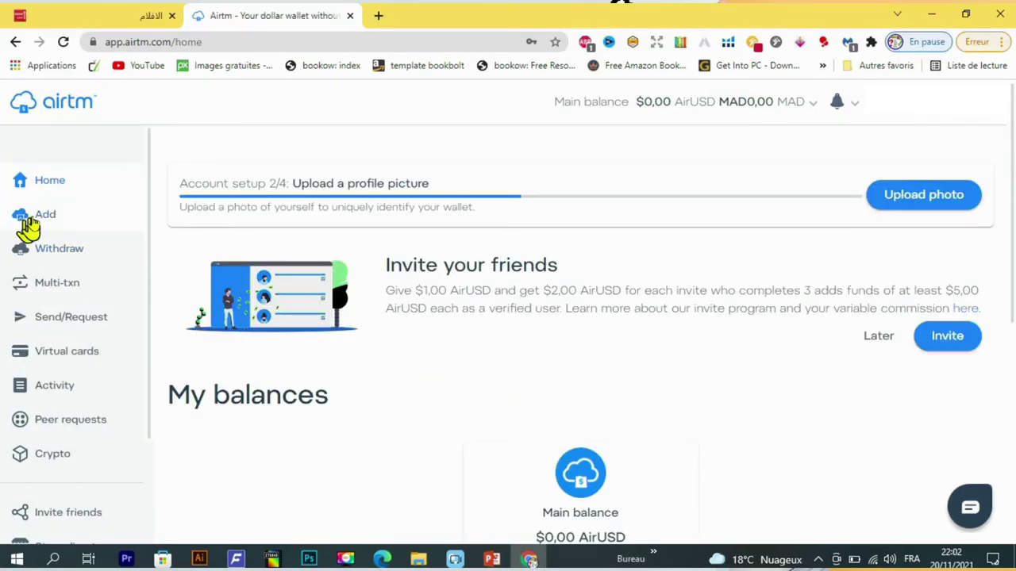
{"action": "left_click", "coordinate": [75, 223]}
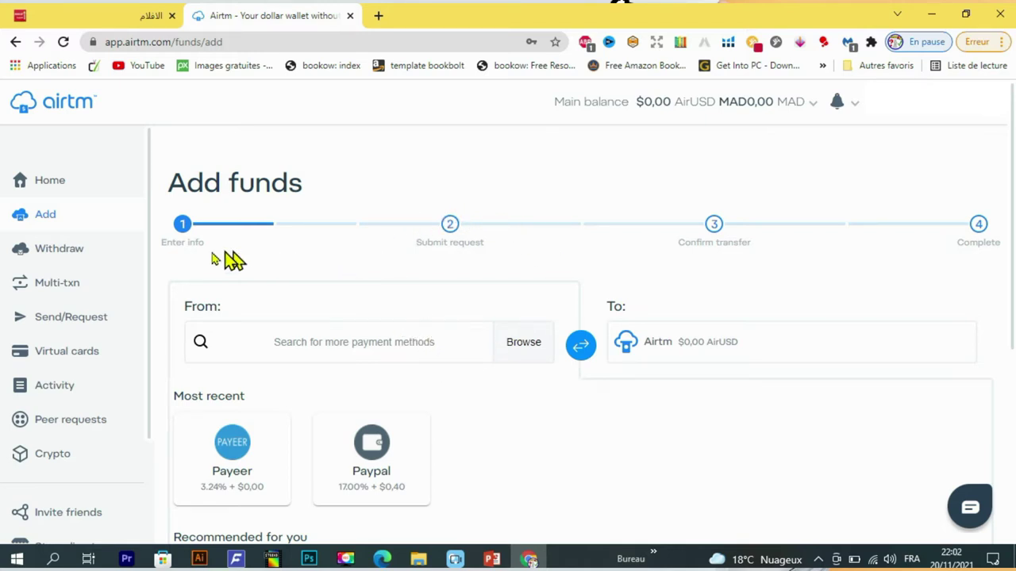
{"action": "left_click", "coordinate": [35, 258]}
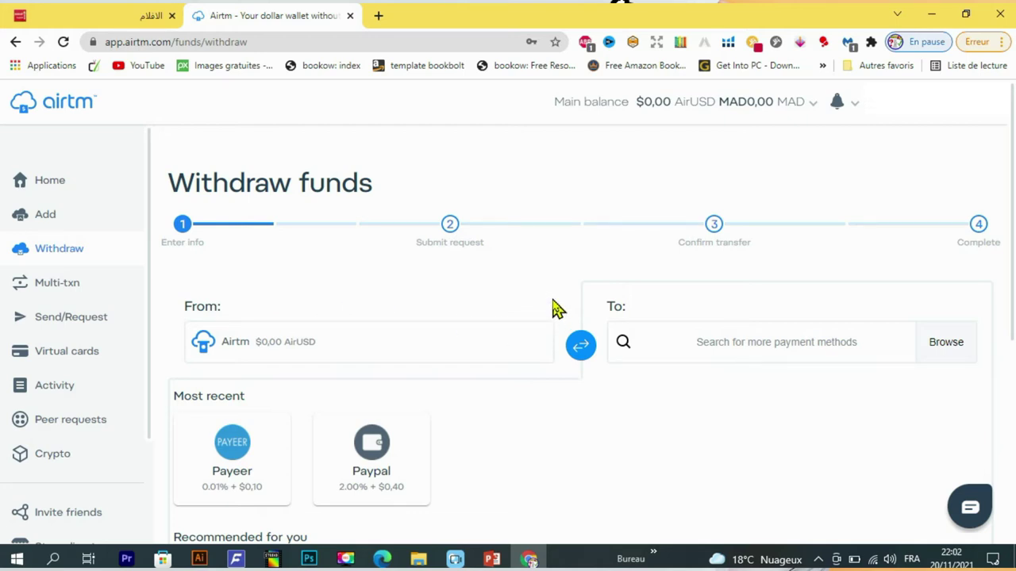
- Return to Add funds and browse the deposit method cards and their fees
{"action": "scroll", "coordinate": [553, 320], "scroll_direction": "down", "scroll_amount": 2}
{"action": "scroll", "coordinate": [550, 322], "scroll_direction": "up", "scroll_amount": 2}
{"action": "left_click", "coordinate": [32, 221]}
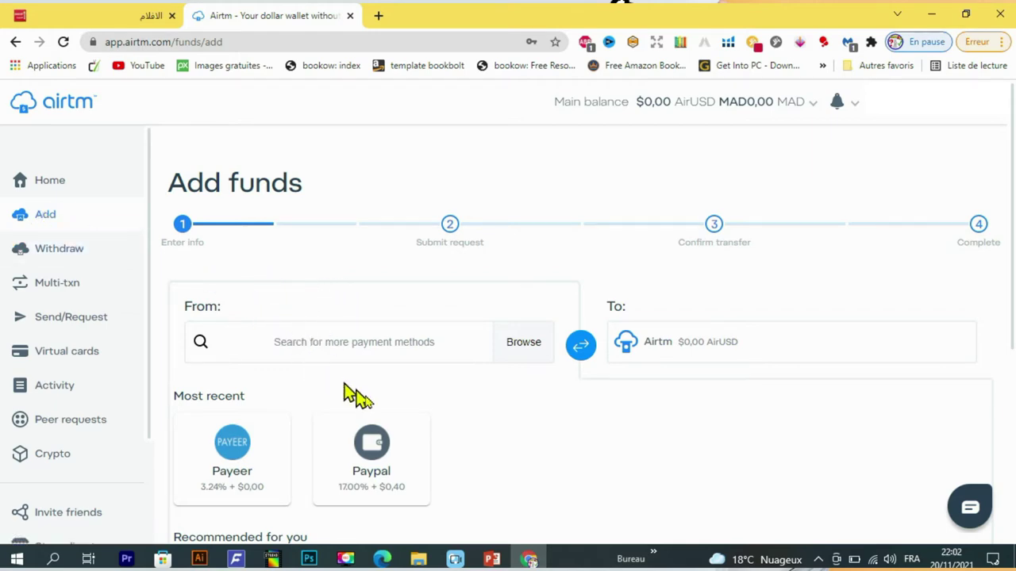
{"action": "scroll", "coordinate": [415, 421], "scroll_direction": "down", "scroll_amount": 2}
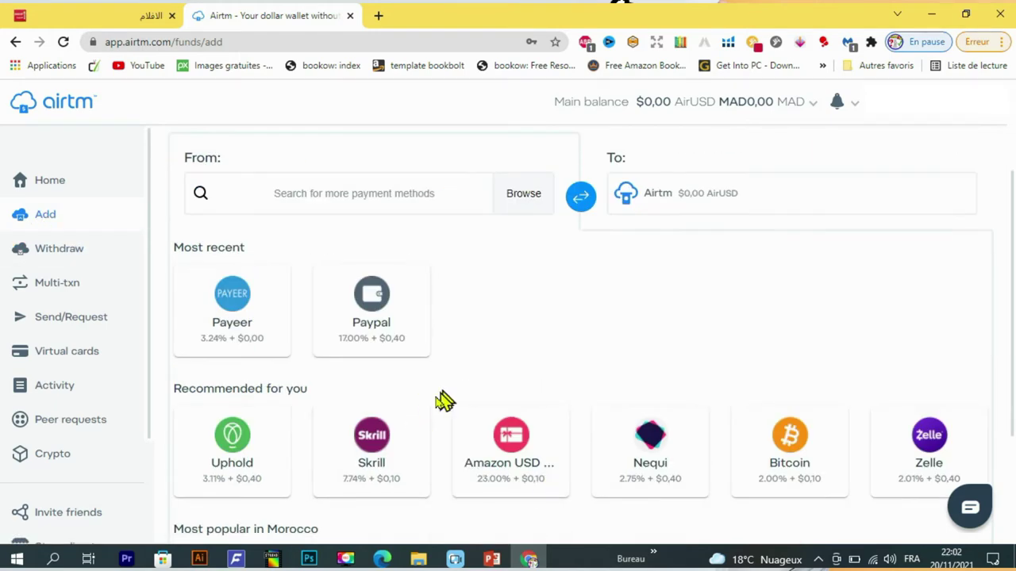
{"action": "scroll", "coordinate": [560, 387], "scroll_direction": "down", "scroll_amount": 2}
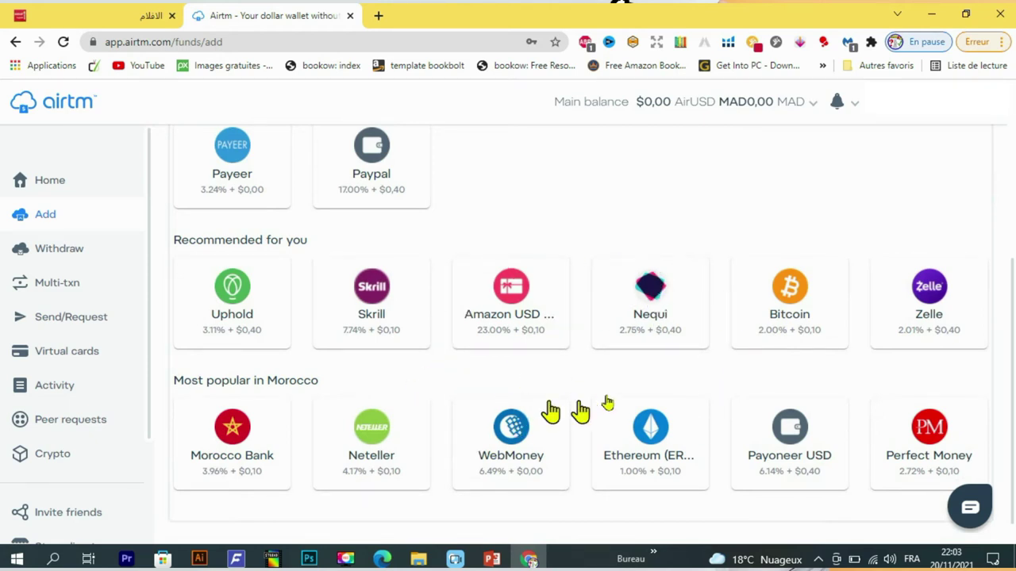
{"action": "scroll", "coordinate": [649, 391], "scroll_direction": "down", "scroll_amount": 1}
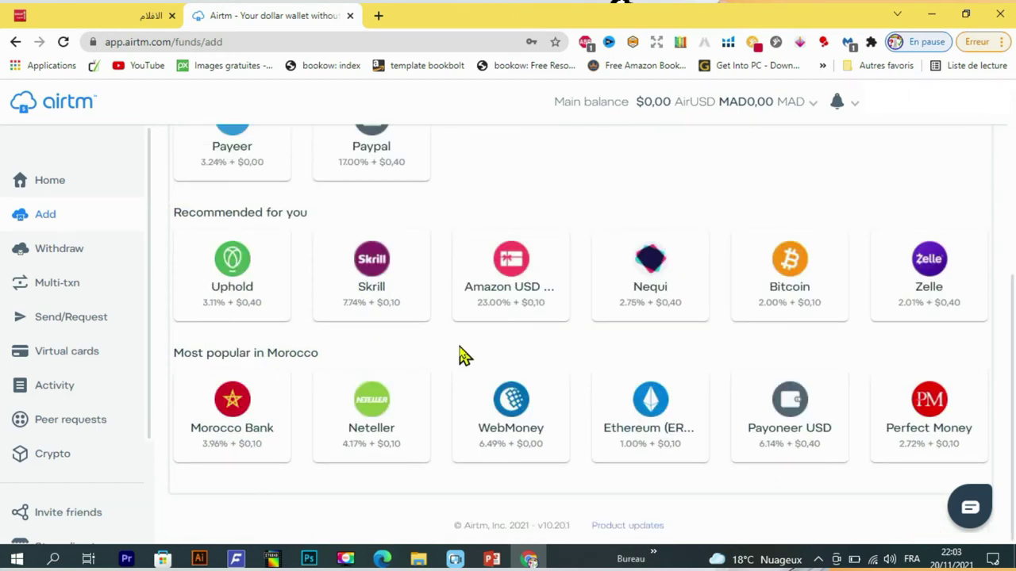
{"action": "scroll", "coordinate": [464, 356], "scroll_direction": "up", "scroll_amount": 2}
{"action": "scroll", "coordinate": [464, 356], "scroll_direction": "up", "scroll_amount": 2}
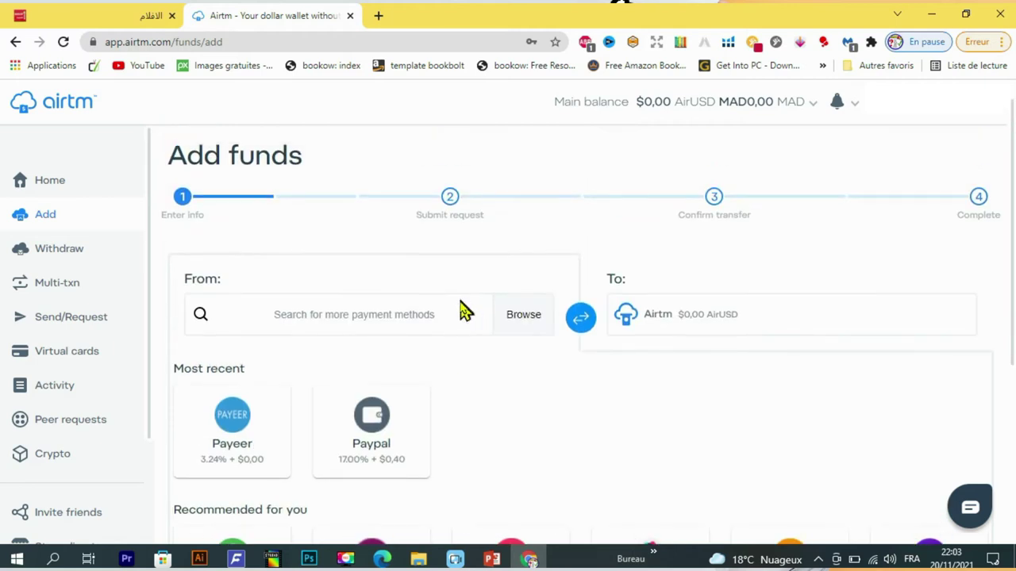
- Search the From payment methods for 'paypa' to pick Paypal
{"action": "left_click", "coordinate": [463, 314]}
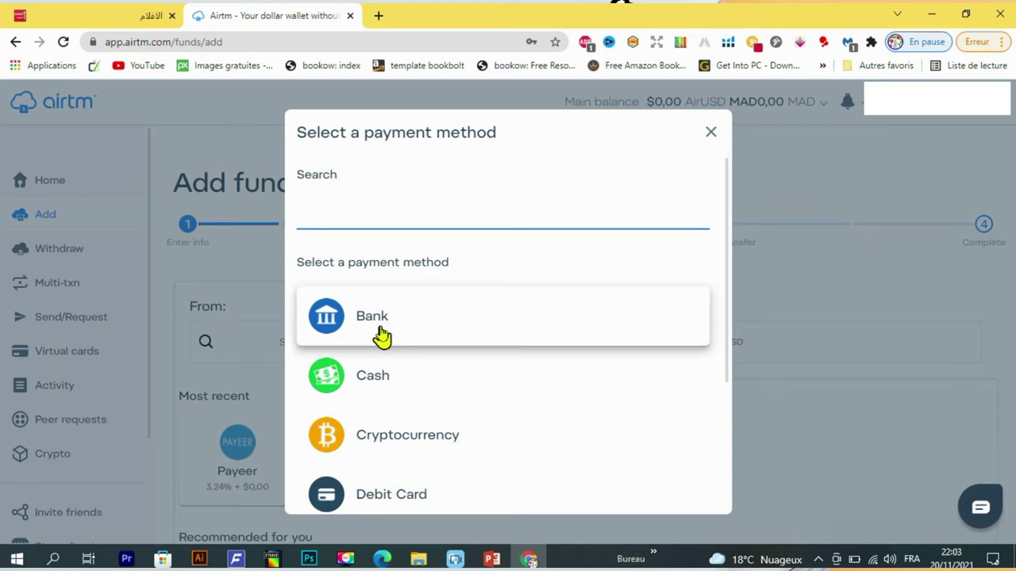
{"action": "type", "text": "paypa"}
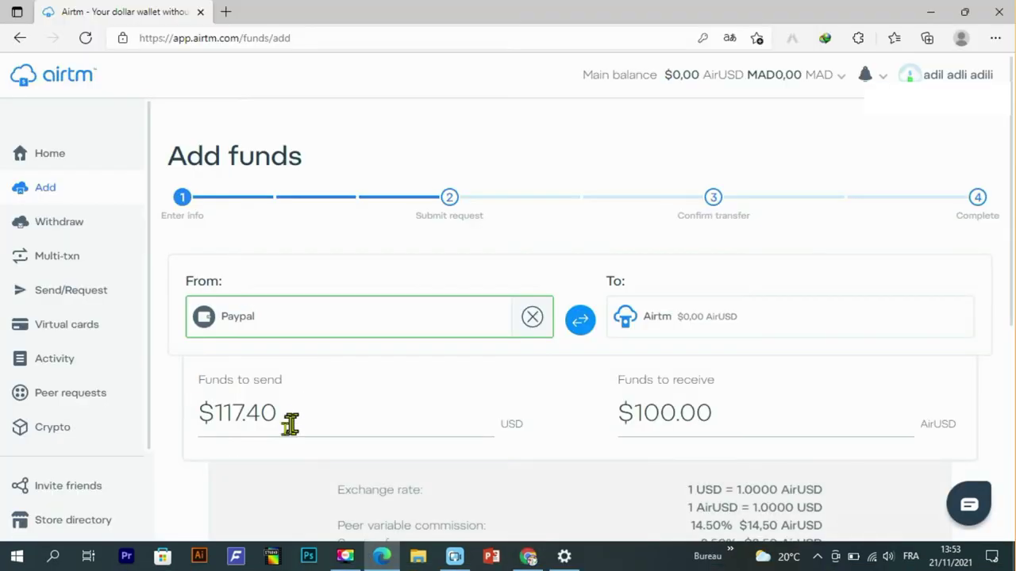
- Change the Paypal funds to send to 50, receiving $42.39 AirUSD
{"action": "left_click_drag", "start_coordinate": [279, 419], "coordinate": [155, 431]}
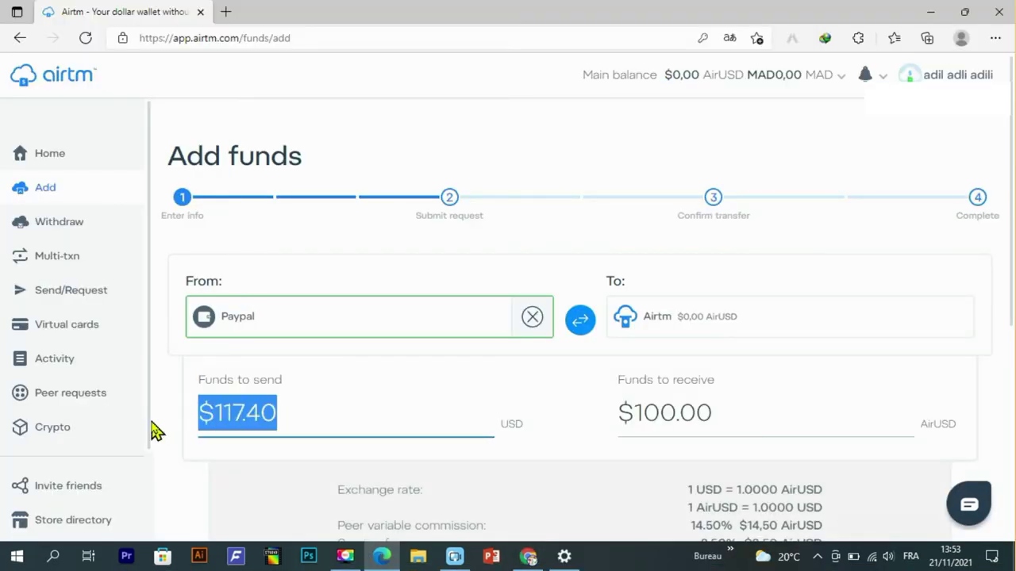
{"action": "type", "text": "50"}
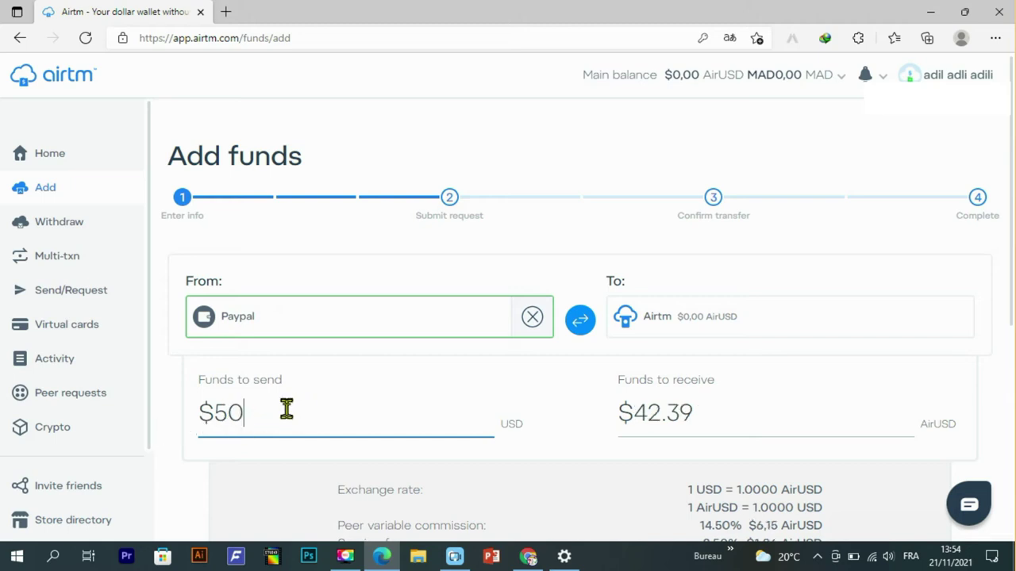
{"action": "scroll", "coordinate": [286, 412], "scroll_direction": "down", "scroll_amount": 5}
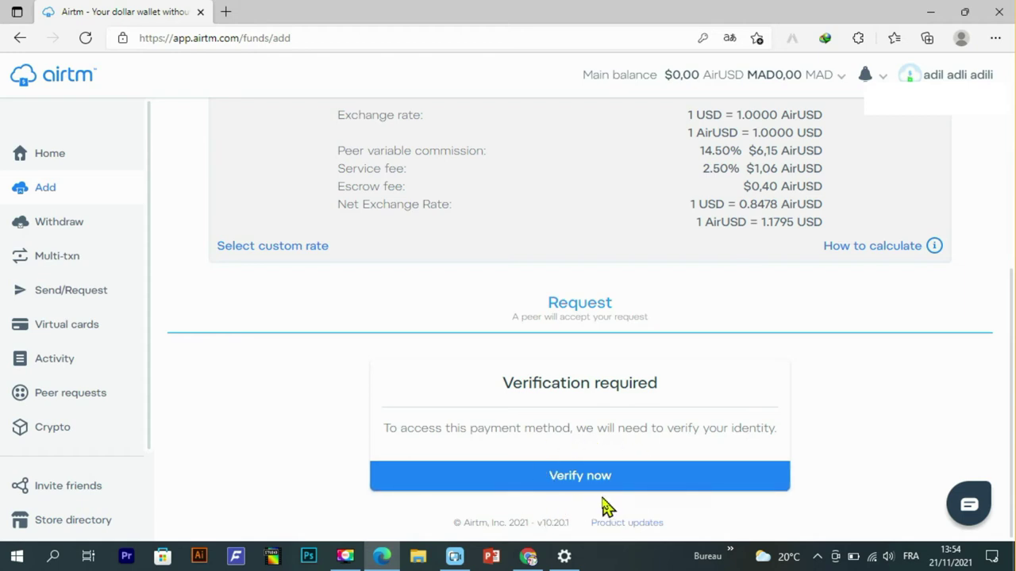
- Begin document verification and choose Identity Card as the document type
{"action": "left_click", "coordinate": [578, 477]}
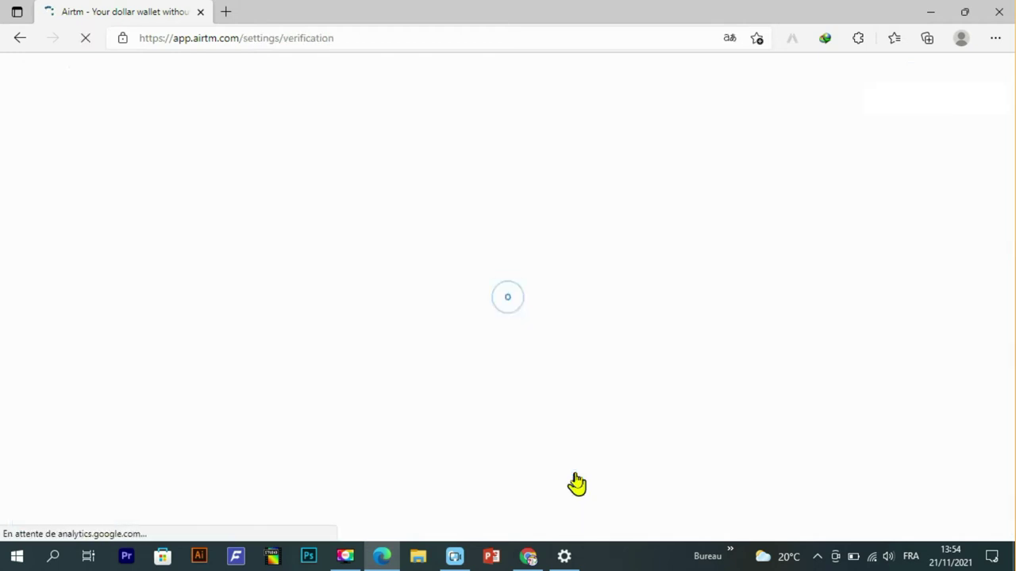
{"action": "left_click", "coordinate": [595, 467]}
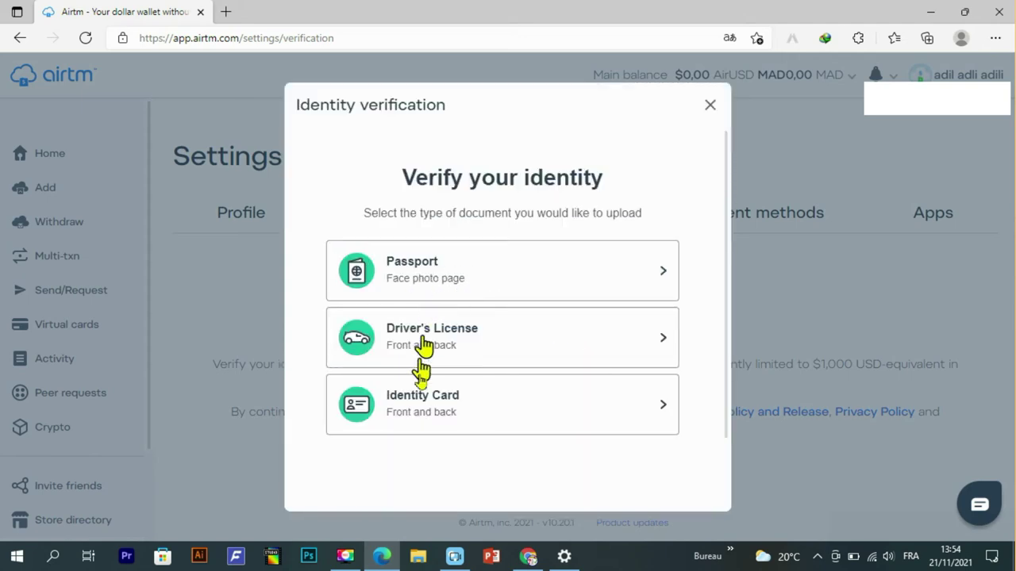
{"action": "left_click", "coordinate": [468, 406]}
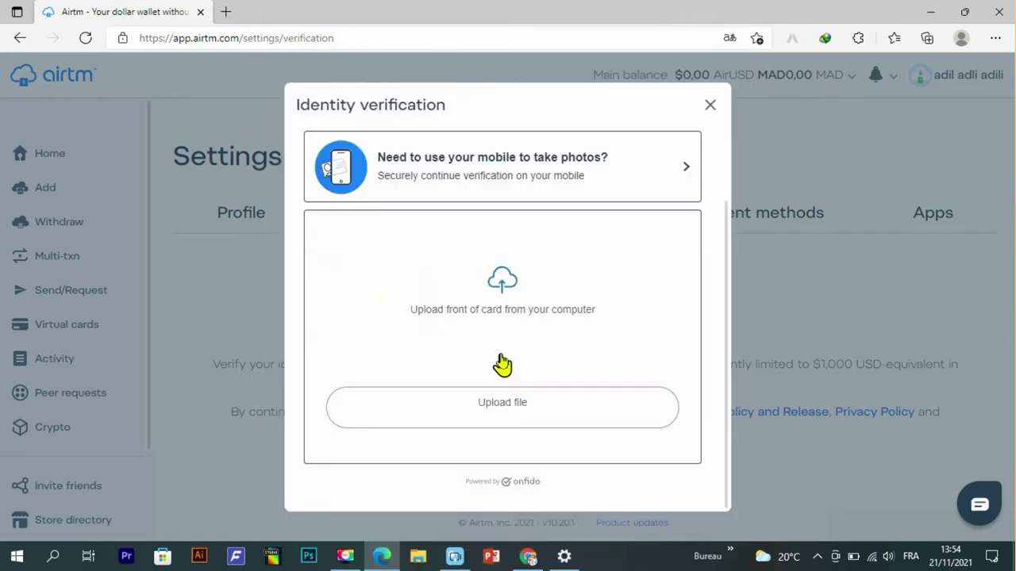
- Upload and submit the identity card's front and back images, then enable the camera for face verification
{"action": "left_click", "coordinate": [499, 363]}
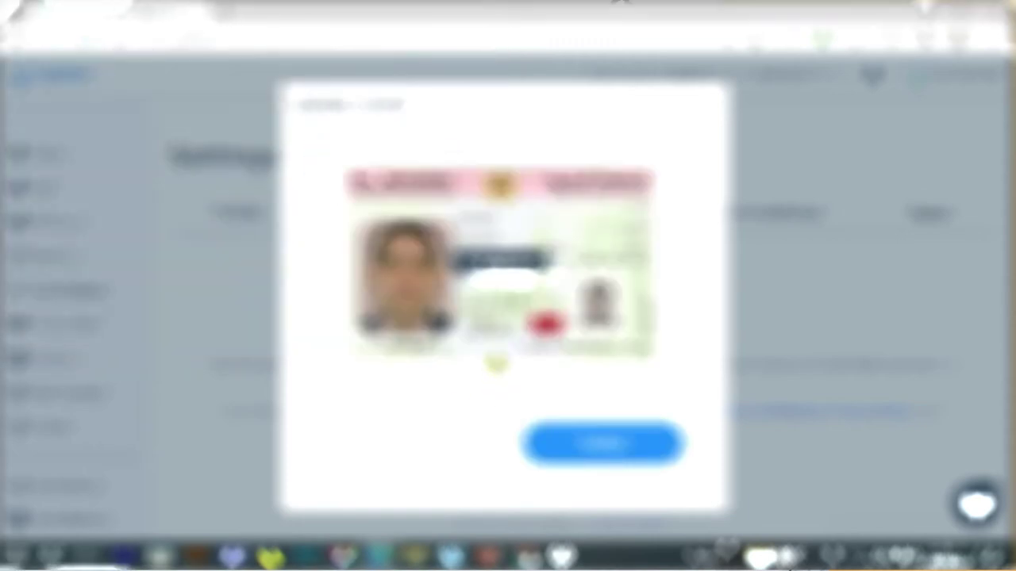
{"action": "left_click", "coordinate": [588, 455]}
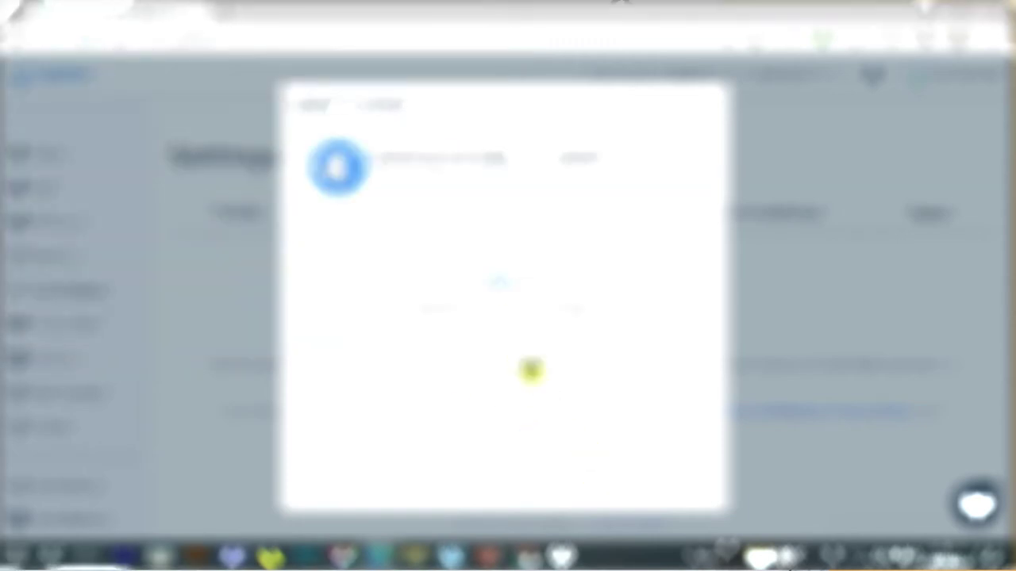
{"action": "left_click", "coordinate": [530, 408]}
{"action": "left_click", "coordinate": [378, 333]}
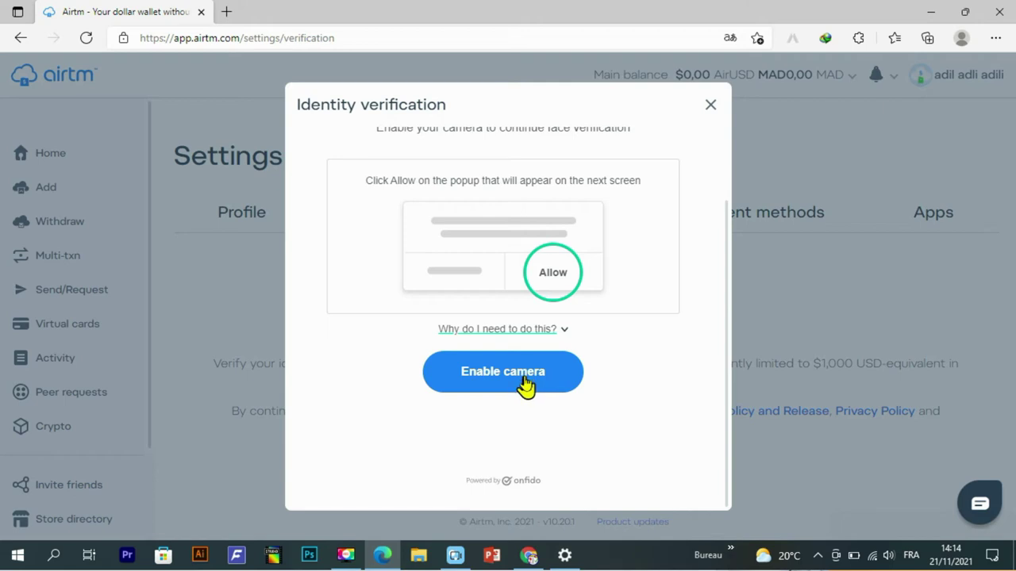
{"action": "left_click", "coordinate": [526, 386]}
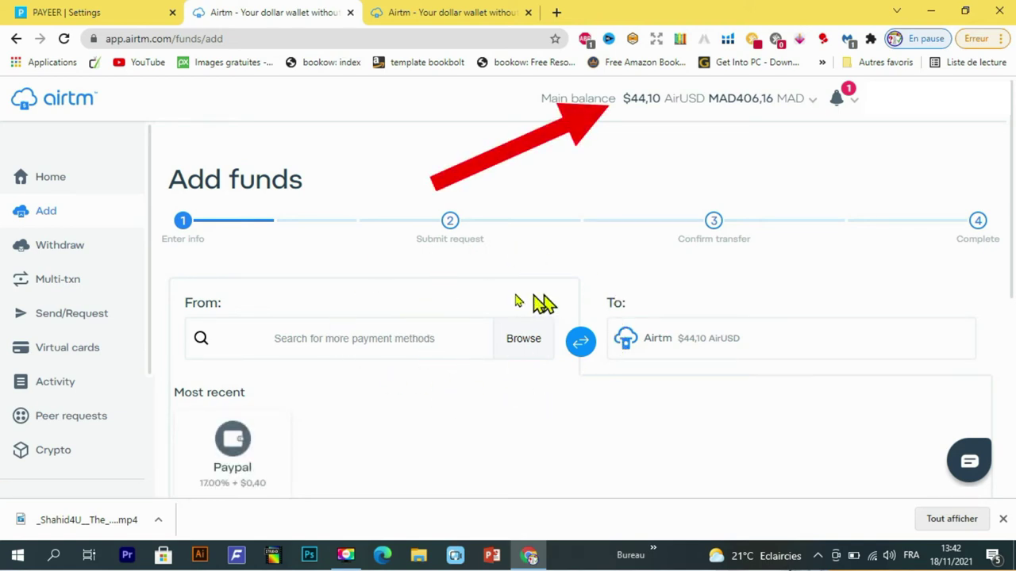
- On the Withdraw page, choose Payeer as the withdrawal destination
{"action": "left_click", "coordinate": [57, 250]}
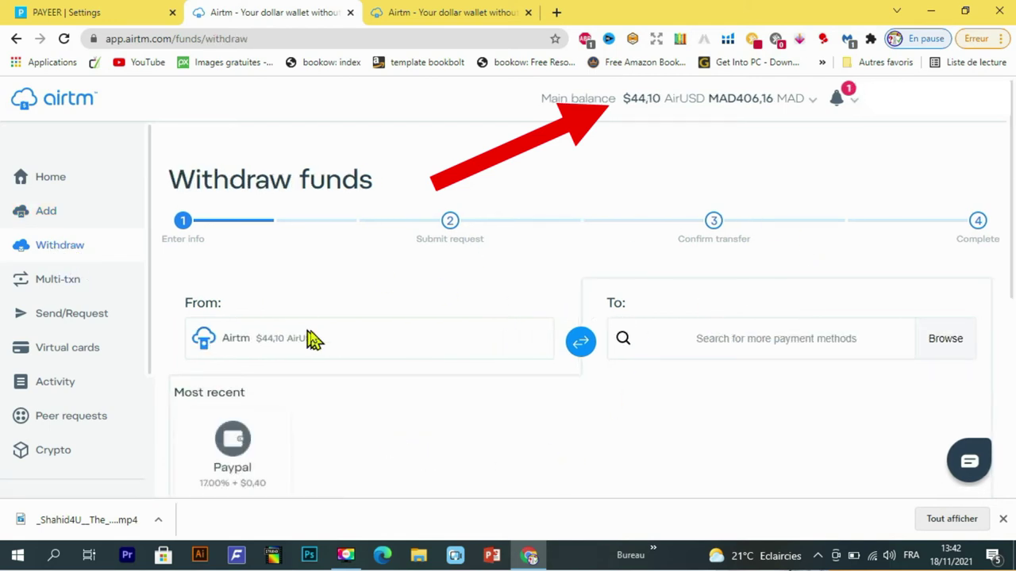
{"action": "left_click", "coordinate": [866, 339]}
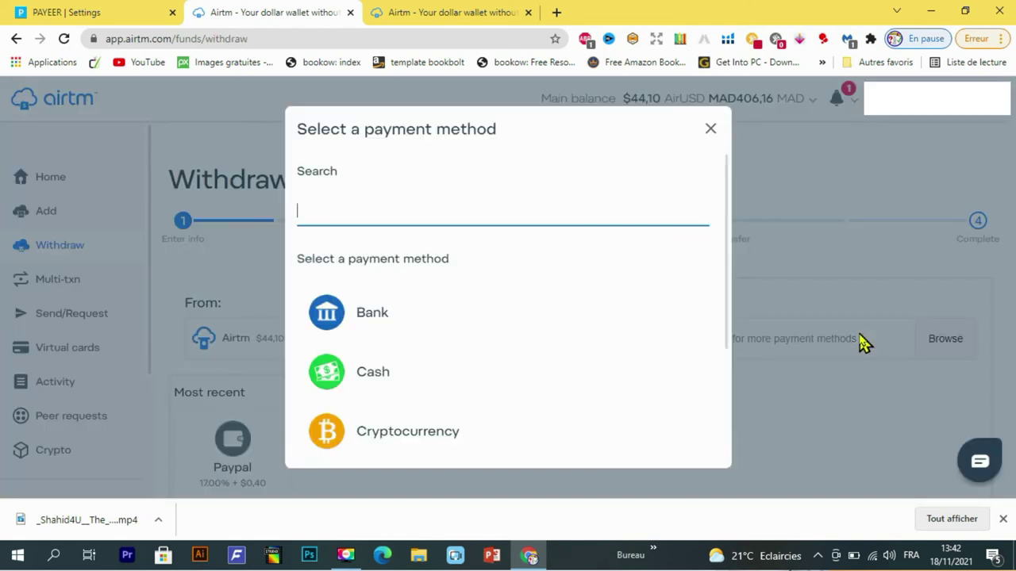
{"action": "type", "text": "payeer"}
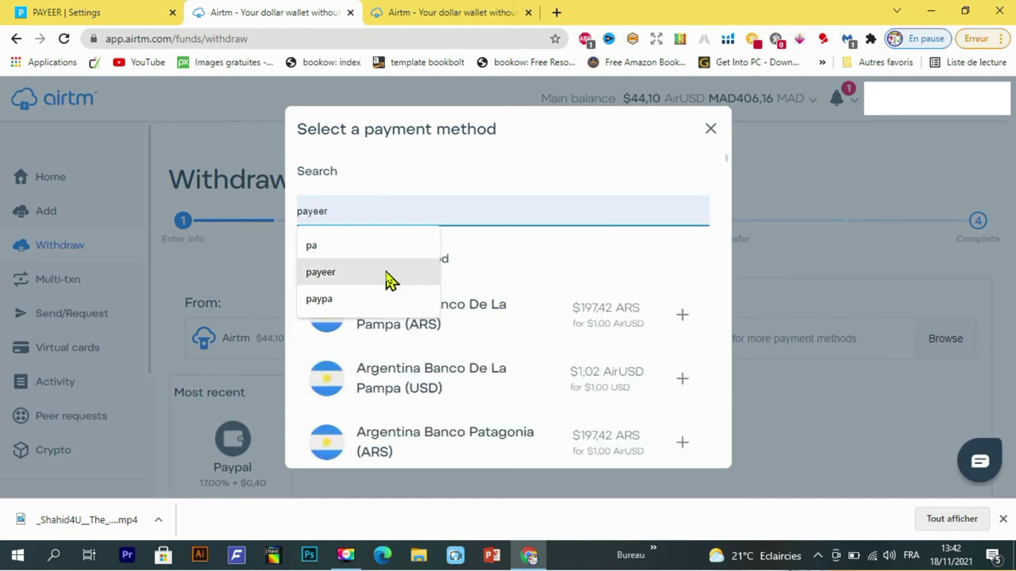
{"action": "left_click", "coordinate": [388, 272]}
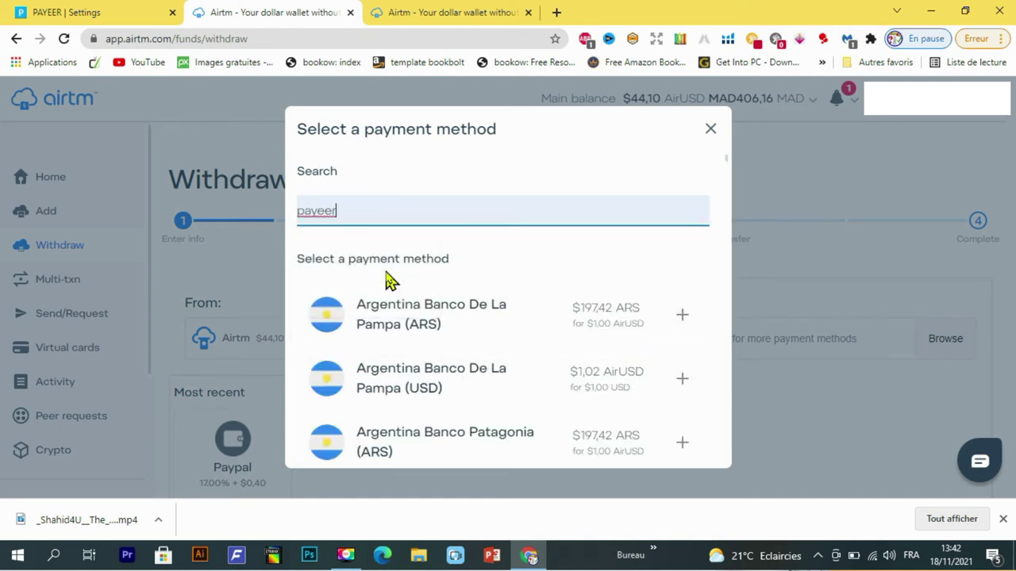
{"action": "left_click", "coordinate": [381, 333]}
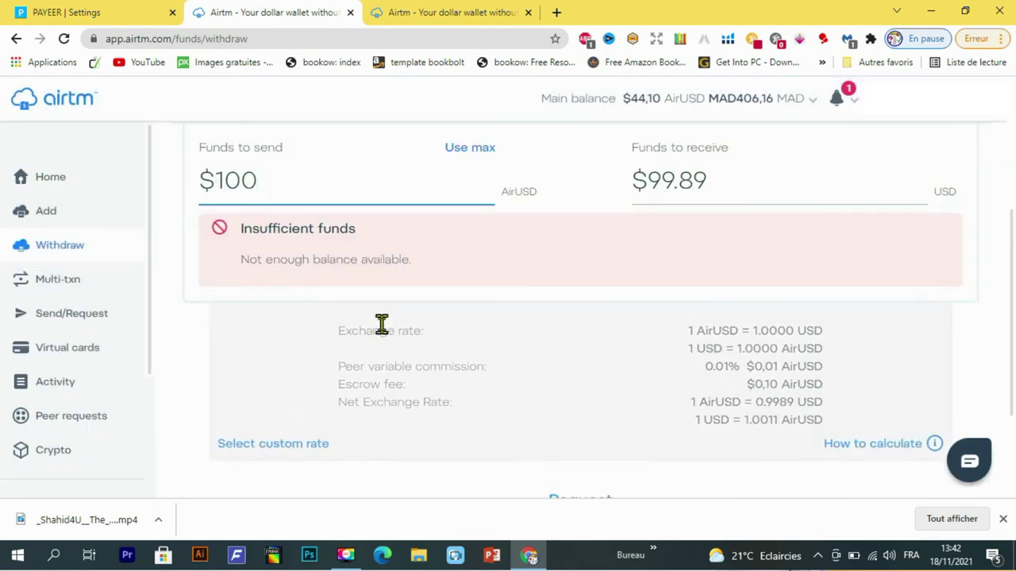
- Use max to withdraw the full $44.10 AirUSD, receiving $44.00 USD
{"action": "scroll", "coordinate": [405, 278], "scroll_direction": "up", "scroll_amount": 2}
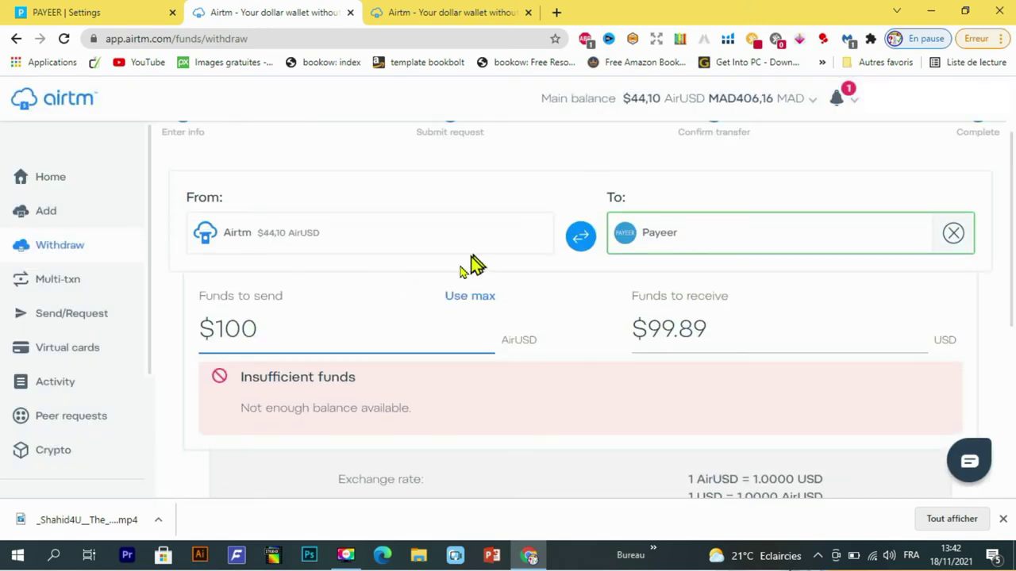
{"action": "left_click", "coordinate": [477, 307]}
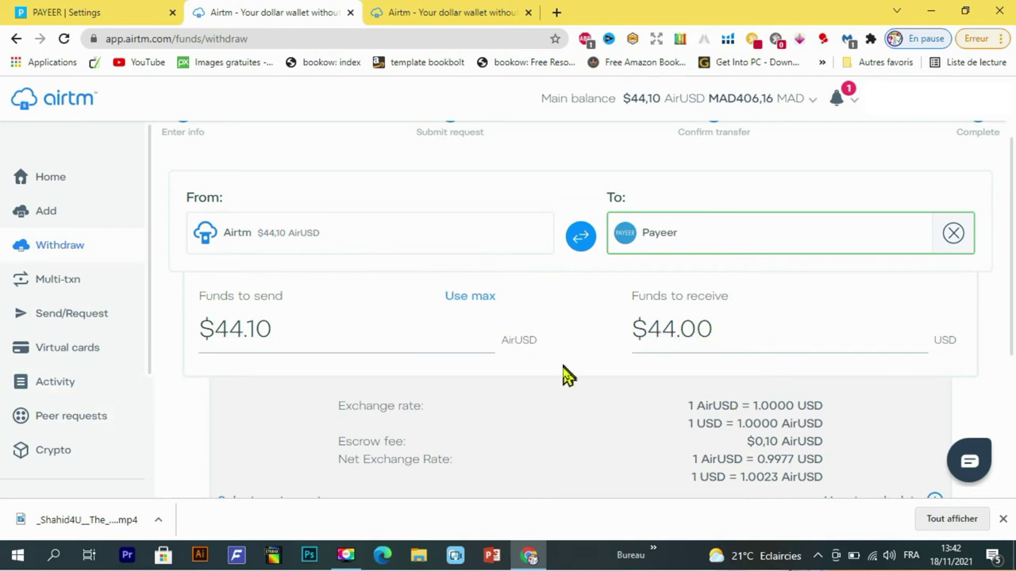
{"action": "scroll", "coordinate": [570, 380], "scroll_direction": "down", "scroll_amount": 1}
{"action": "scroll", "coordinate": [573, 383], "scroll_direction": "down", "scroll_amount": 2}
- Continue to Configure Payeer and copy the Payeer account number from Payeer's settings tab into the form
{"action": "left_click", "coordinate": [569, 434]}
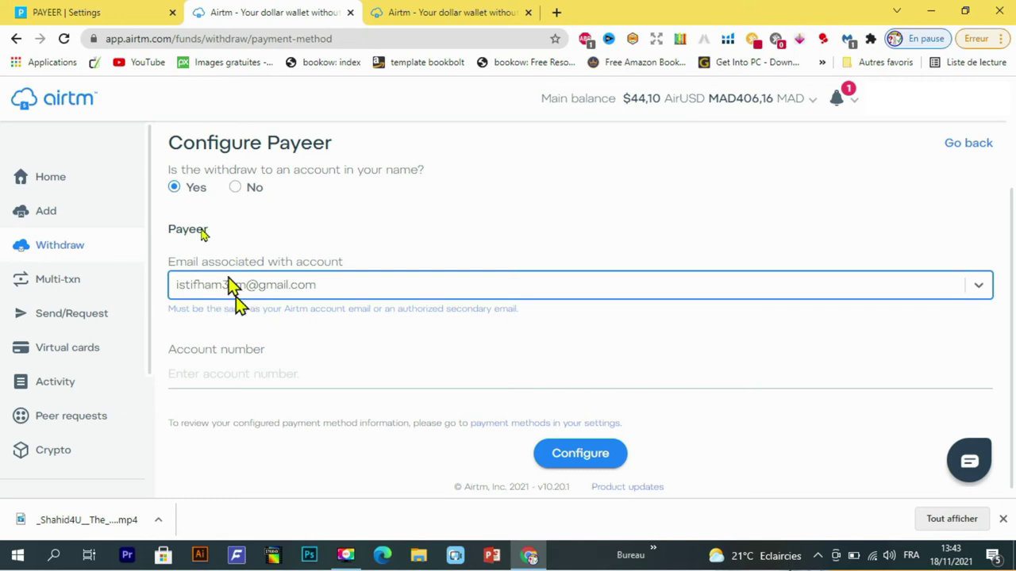
{"action": "left_click", "coordinate": [97, 14]}
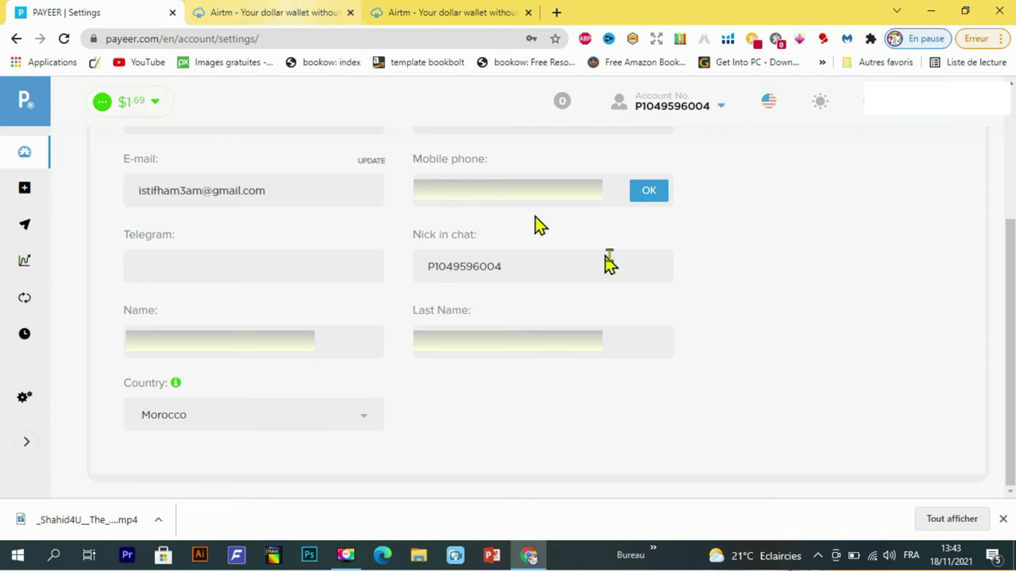
{"action": "left_click_drag", "start_coordinate": [572, 262], "coordinate": [322, 262]}
{"action": "key", "text": "ctrl+c"}
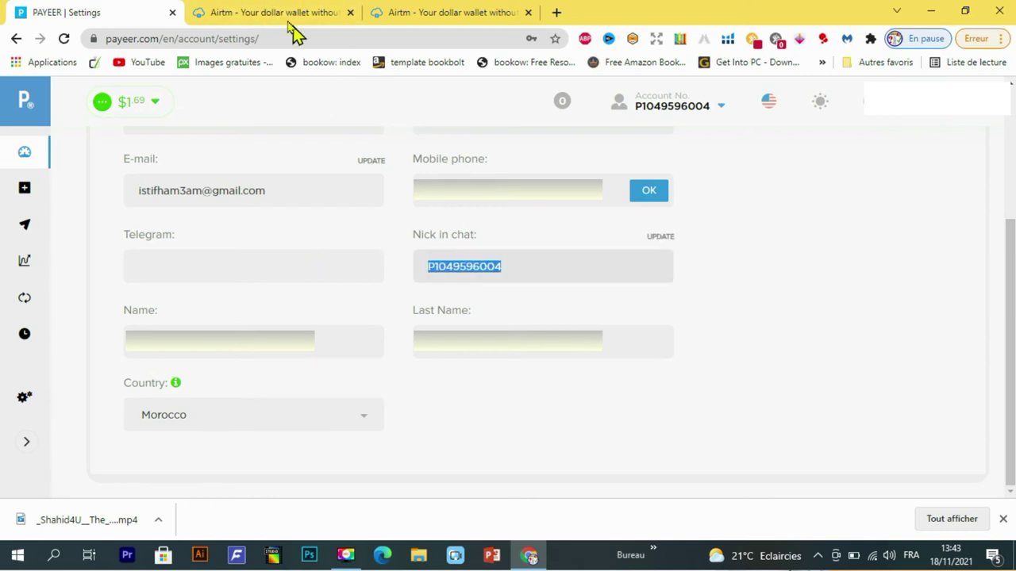
{"action": "left_click", "coordinate": [279, 14]}
{"action": "left_click", "coordinate": [272, 382]}
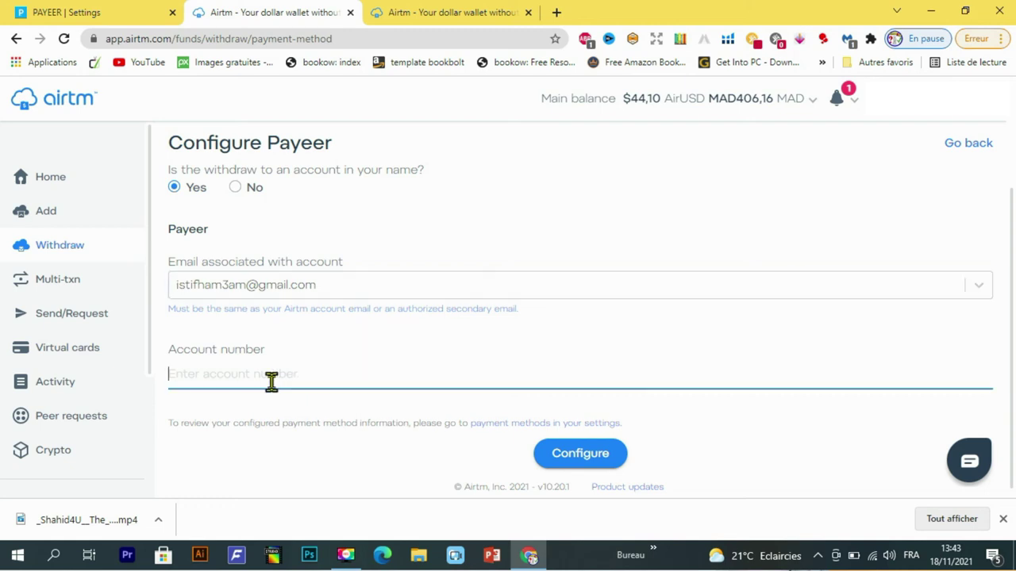
- Paste the Payeer account number, save it, and recheck Payeer before confirming the $44.00 USD receipt
{"action": "key", "text": "ctrl+v"}
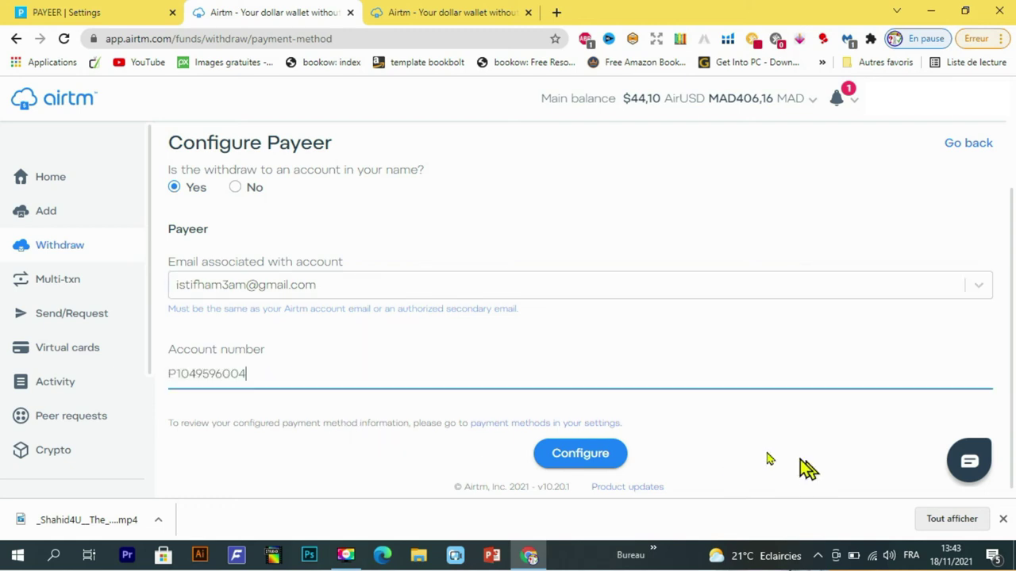
{"action": "scroll", "coordinate": [612, 440], "scroll_direction": "down", "scroll_amount": 1}
{"action": "left_click", "coordinate": [598, 451]}
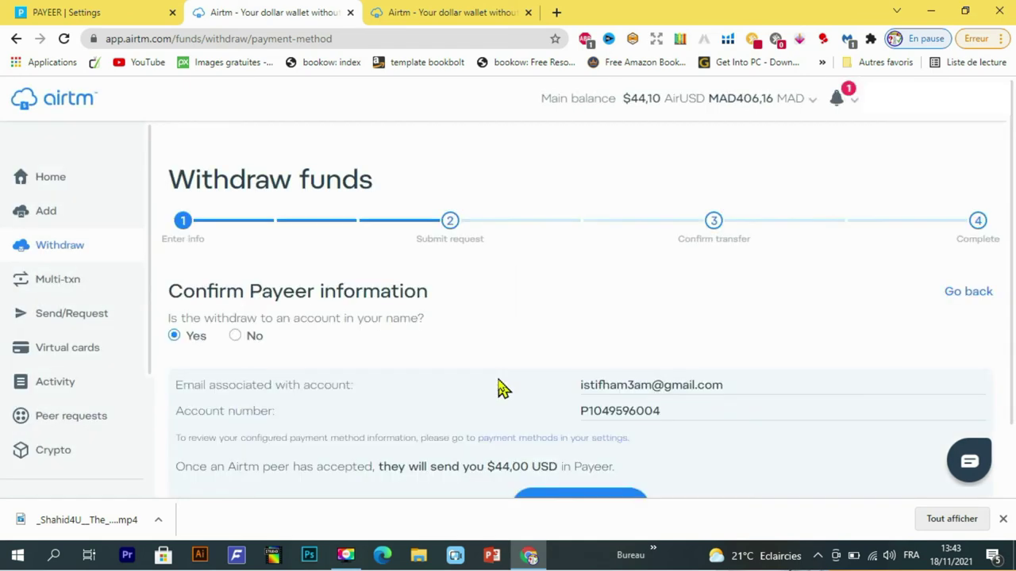
{"action": "scroll", "coordinate": [560, 346], "scroll_direction": "down", "scroll_amount": 1}
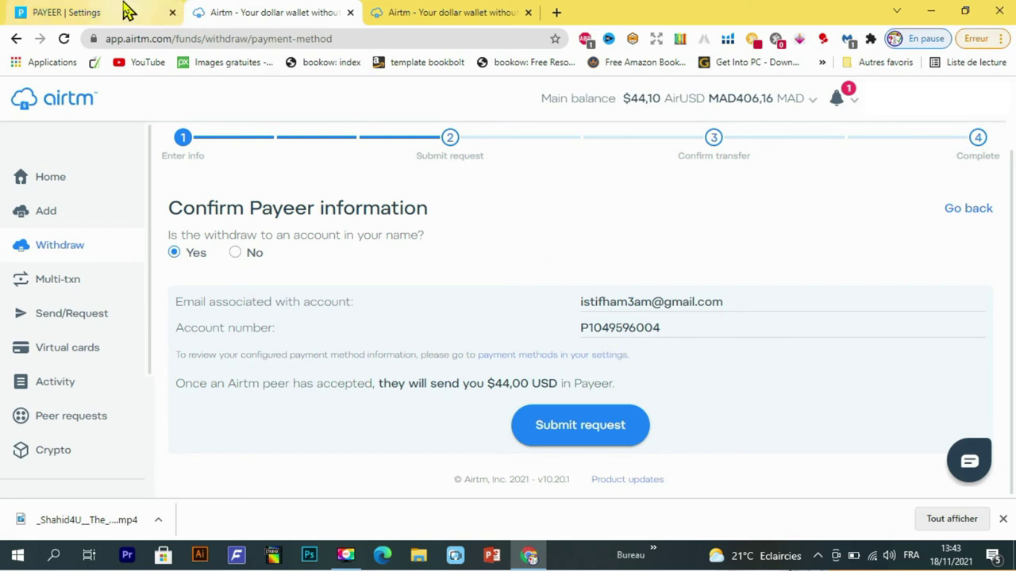
{"action": "left_click", "coordinate": [125, 11]}
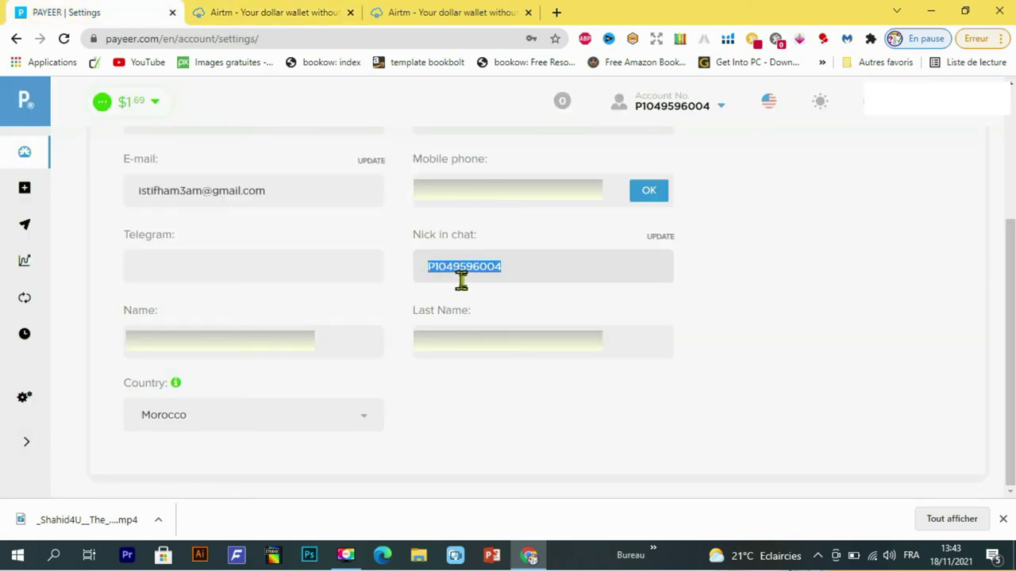
{"action": "left_click", "coordinate": [263, 13]}
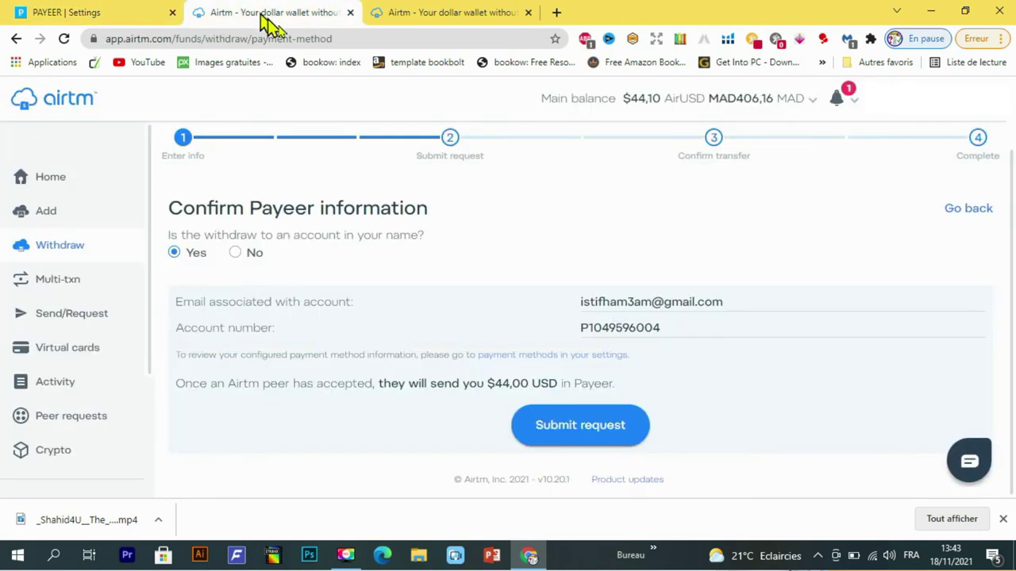
- Submit the Payeer withdrawal request and review its 'Finding your peer match' status page
{"action": "left_click", "coordinate": [597, 433]}
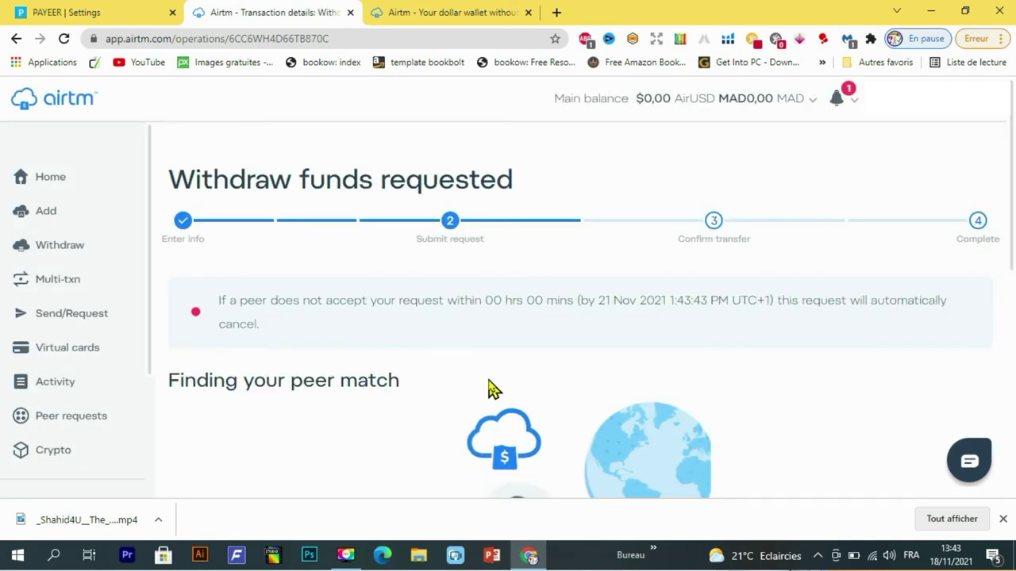
{"action": "scroll", "coordinate": [490, 392], "scroll_direction": "down", "scroll_amount": 2}
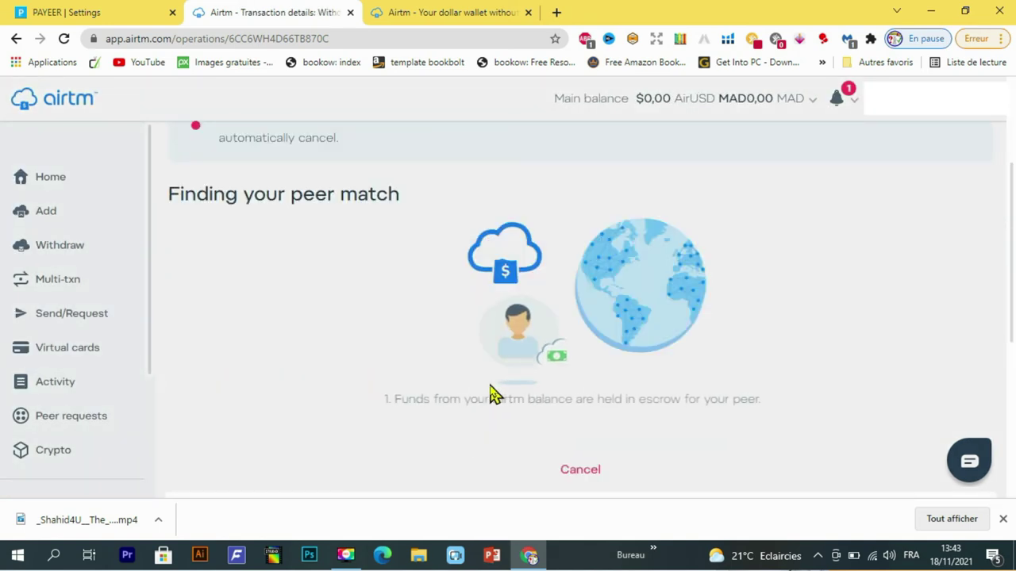
{"action": "scroll", "coordinate": [490, 392], "scroll_direction": "up", "scroll_amount": 2}
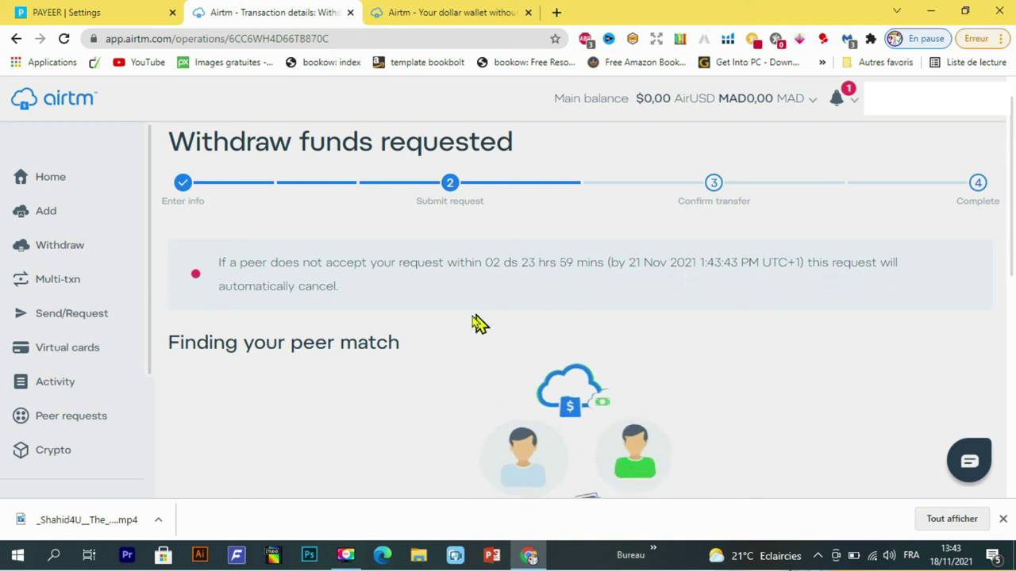
{"action": "scroll", "coordinate": [476, 326], "scroll_direction": "down", "scroll_amount": 2}
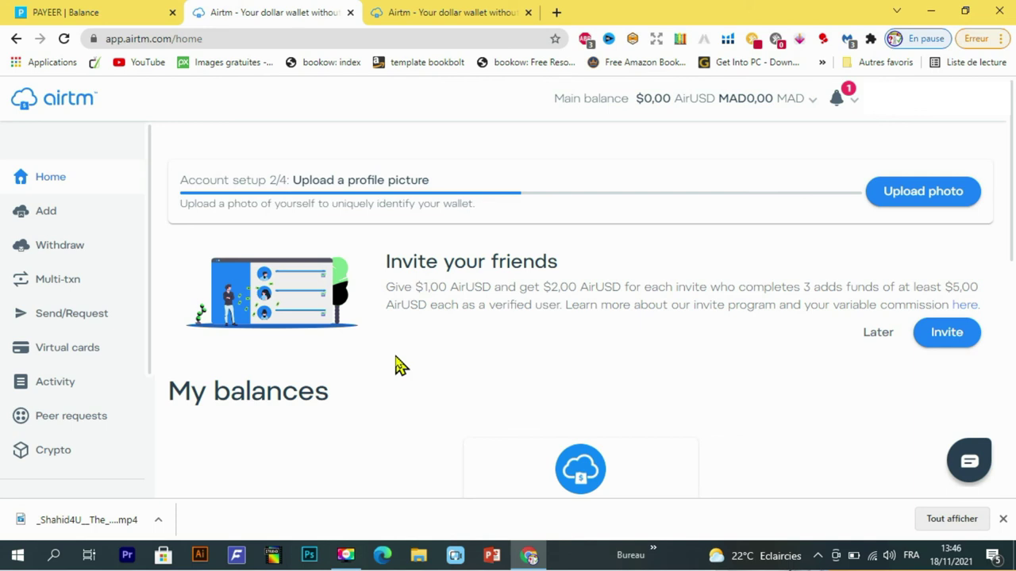
- Open the peer's message from the notifications list and select its text in the chat
{"action": "left_click", "coordinate": [835, 102]}
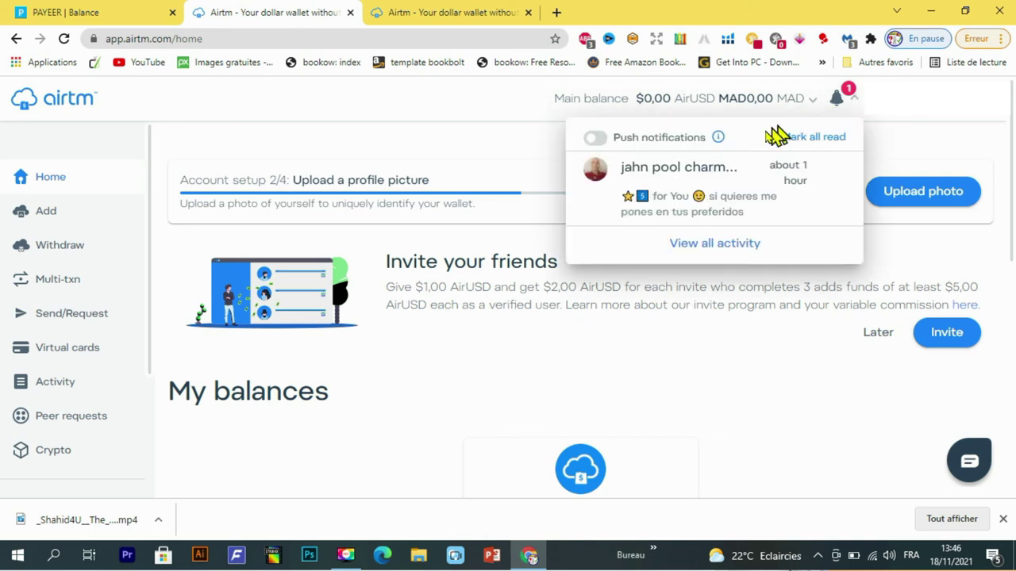
{"action": "left_click", "coordinate": [673, 198]}
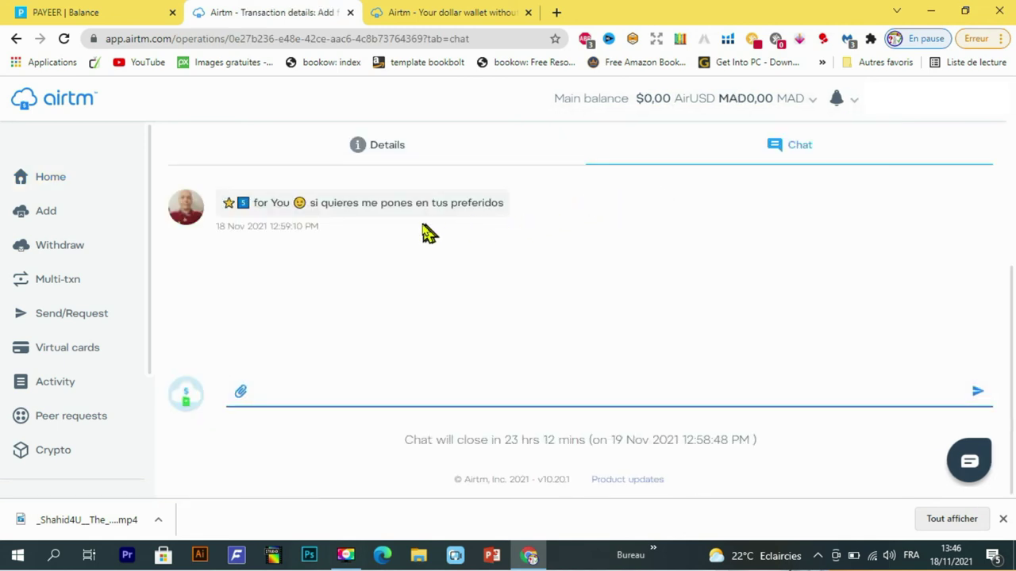
{"action": "left_click_drag", "start_coordinate": [530, 211], "coordinate": [222, 204]}
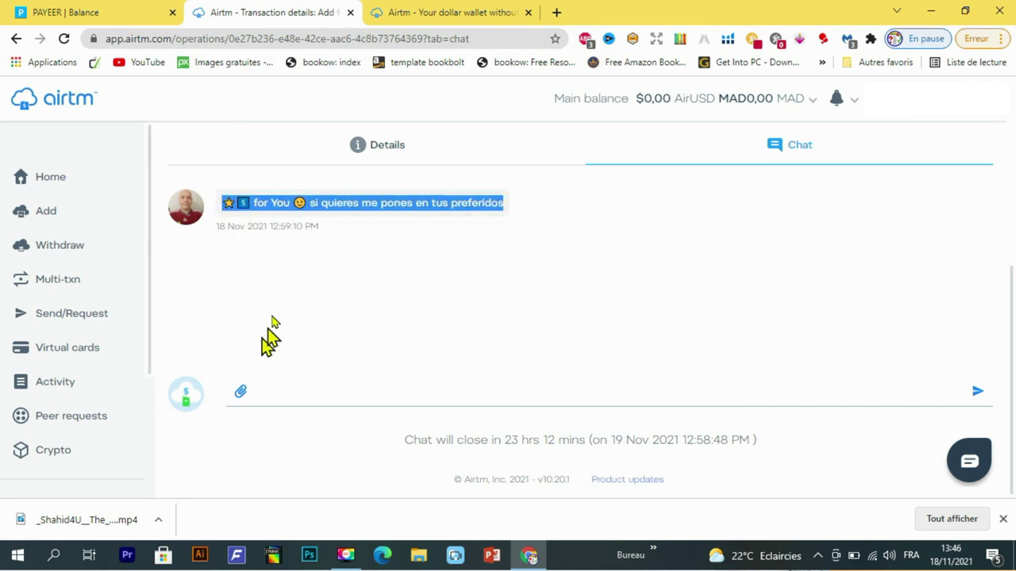